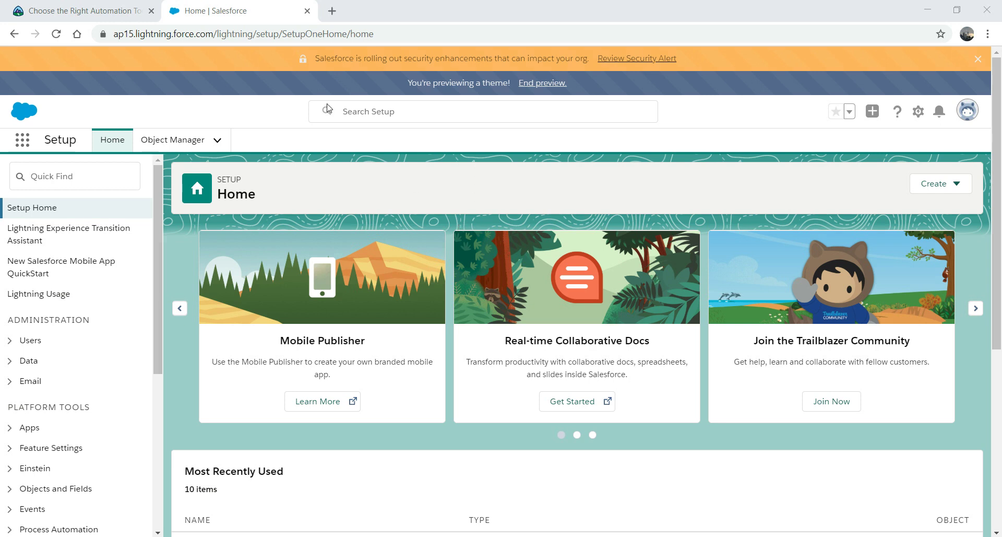
Find the BeerLog object in Object Manager by searching for "beer" and view its fields and relationships
left_click(180, 145)
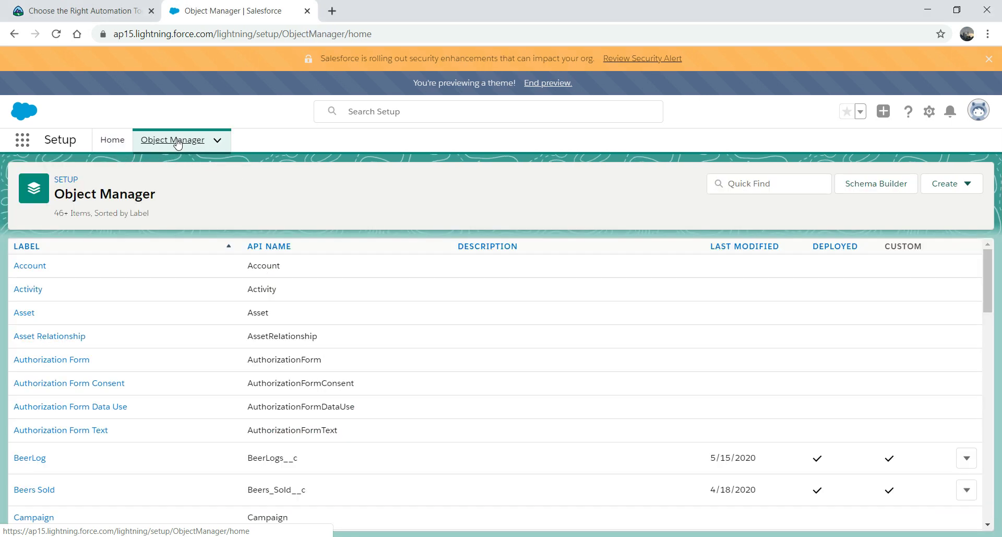
left_click(754, 183)
type("beer")
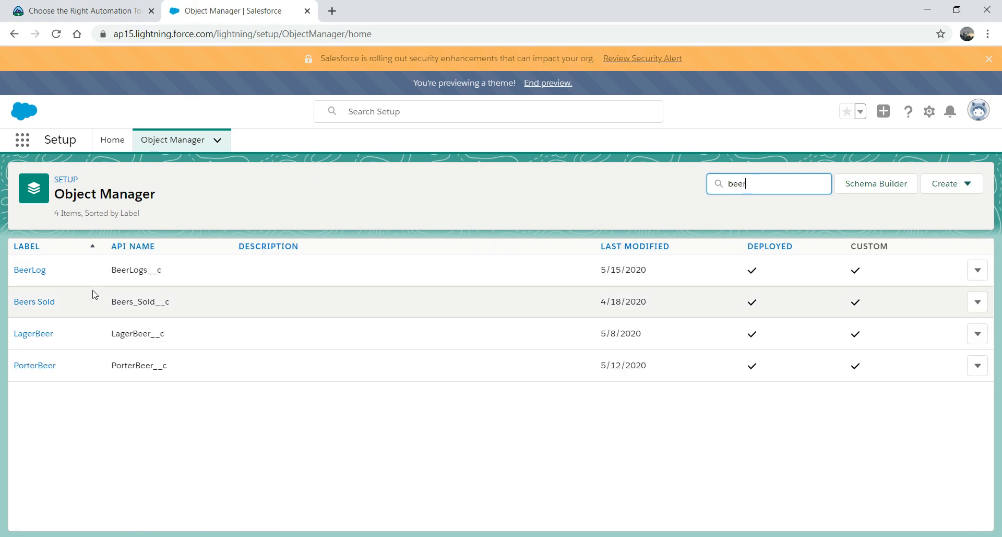
left_click(29, 273)
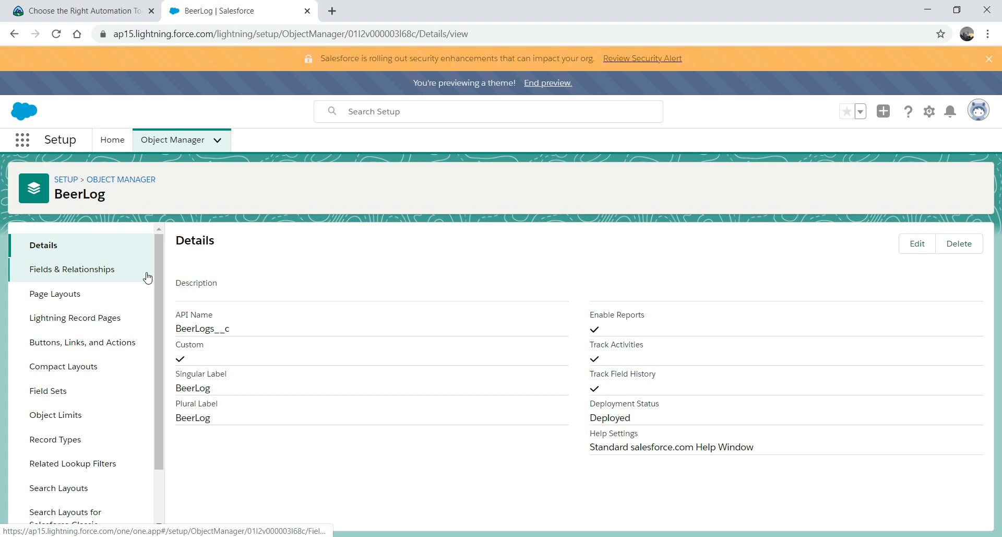
left_click(90, 275)
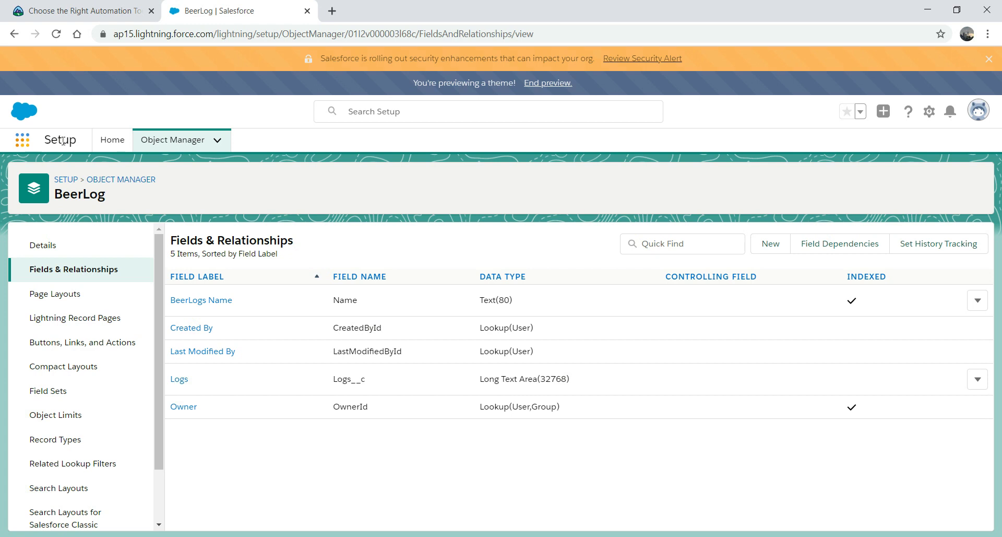
Search the App Launcher for "opp" and open the Opportunities list in a new browser tab
left_click(27, 144)
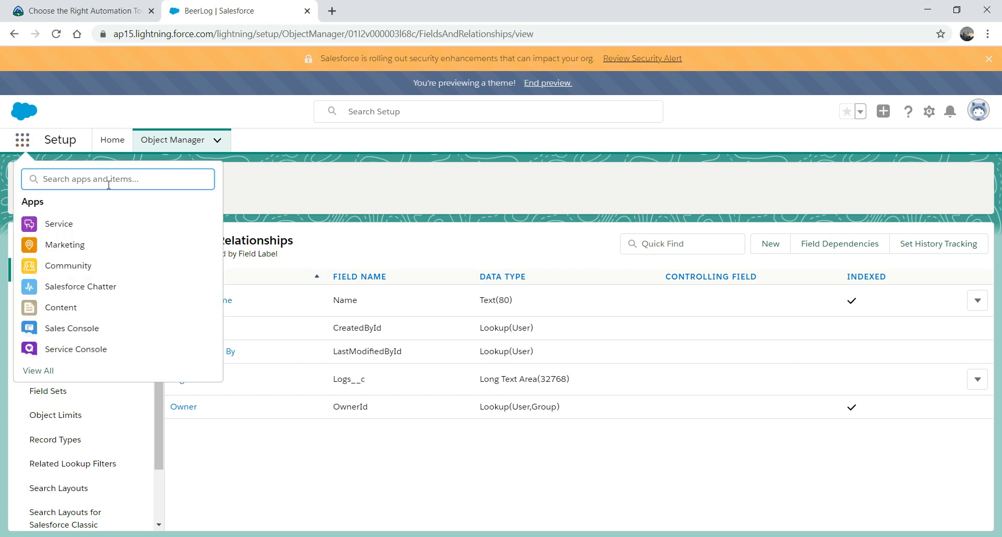
left_click(22, 143)
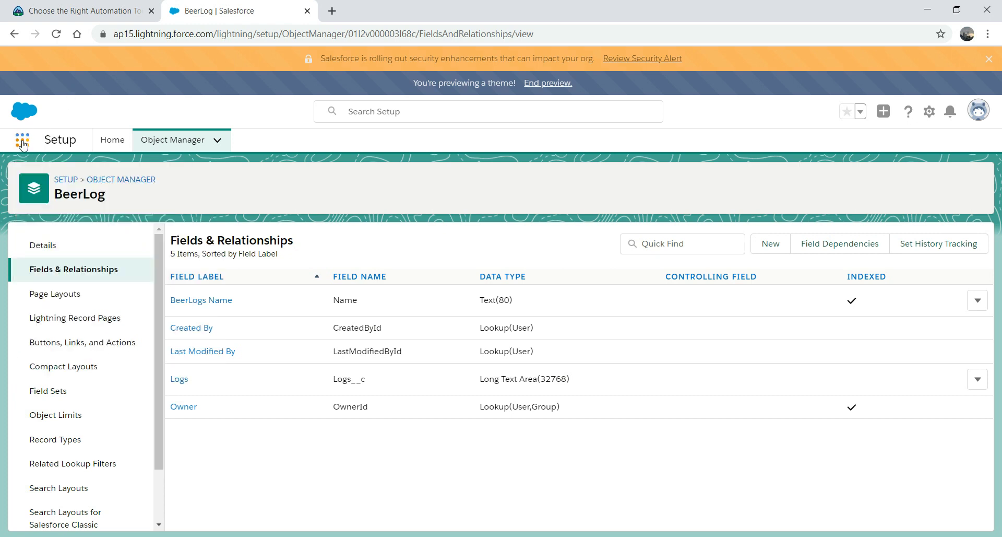
left_click(23, 143)
type("opp")
right_click(63, 261)
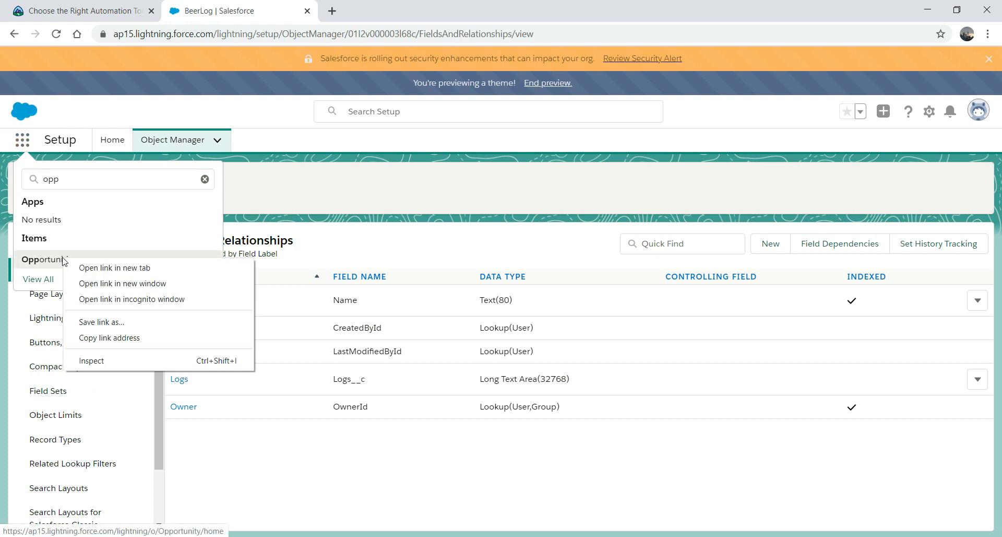
left_click(114, 267)
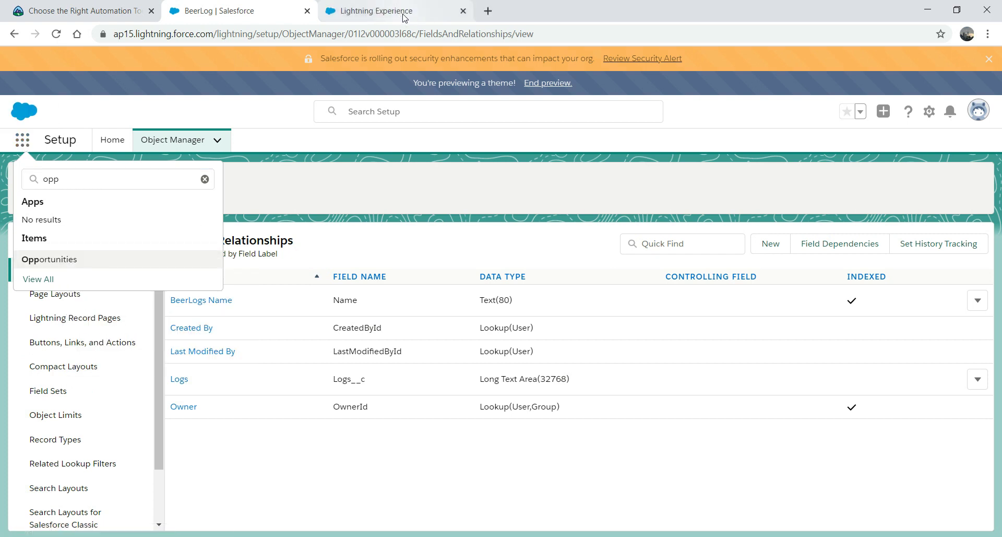
left_click(404, 16)
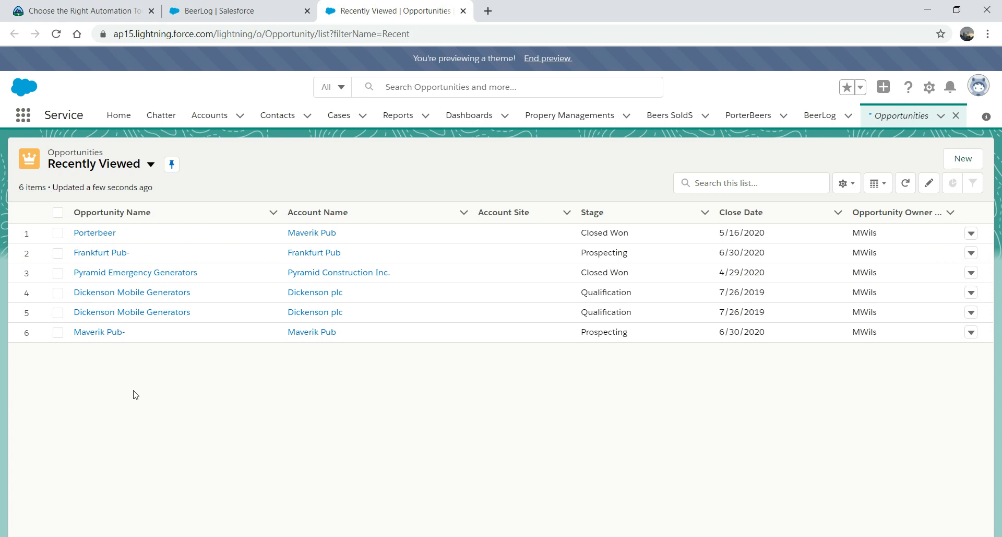
Start a new opportunity with an amount of $1,000 and a close date of 5/16/2020
left_click(964, 160)
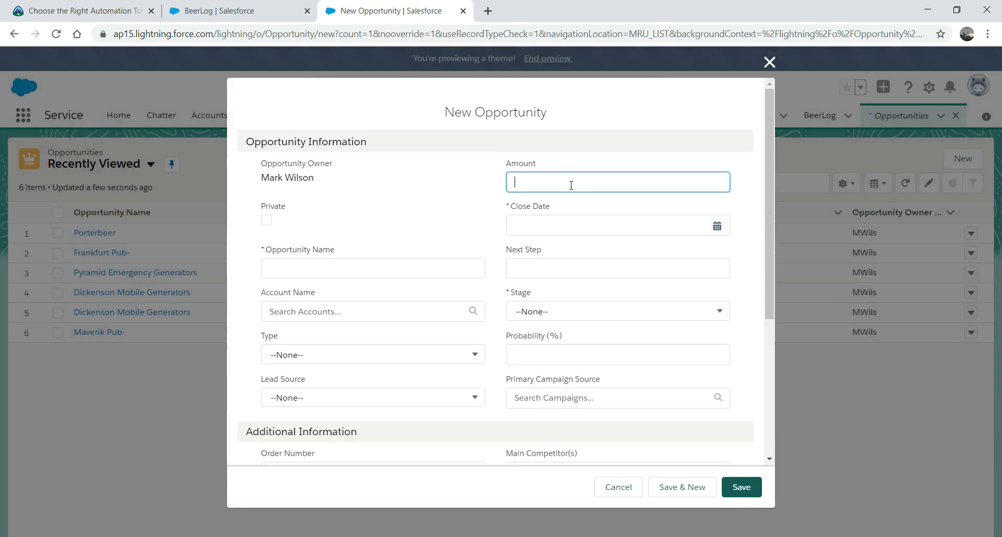
type("1000")
key("Tab")
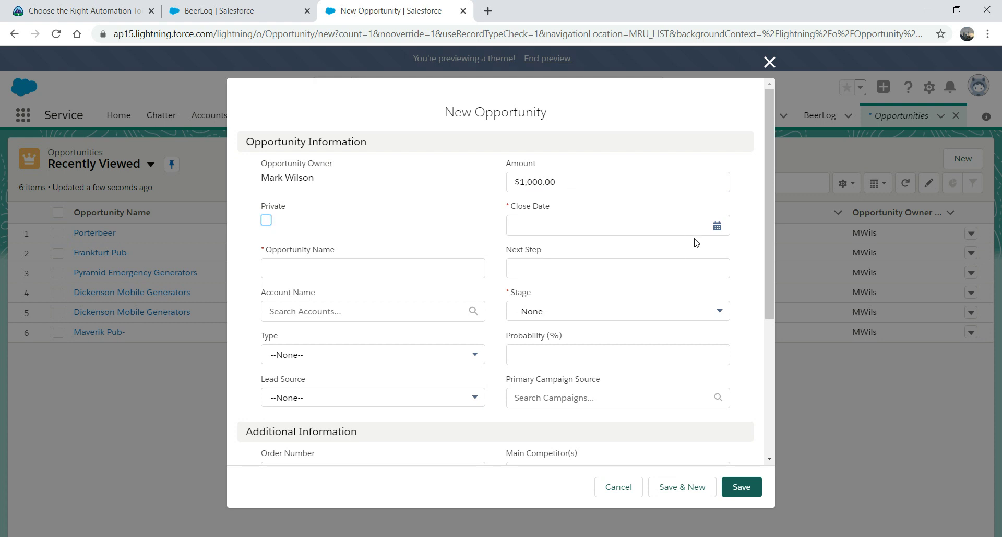
left_click(719, 228)
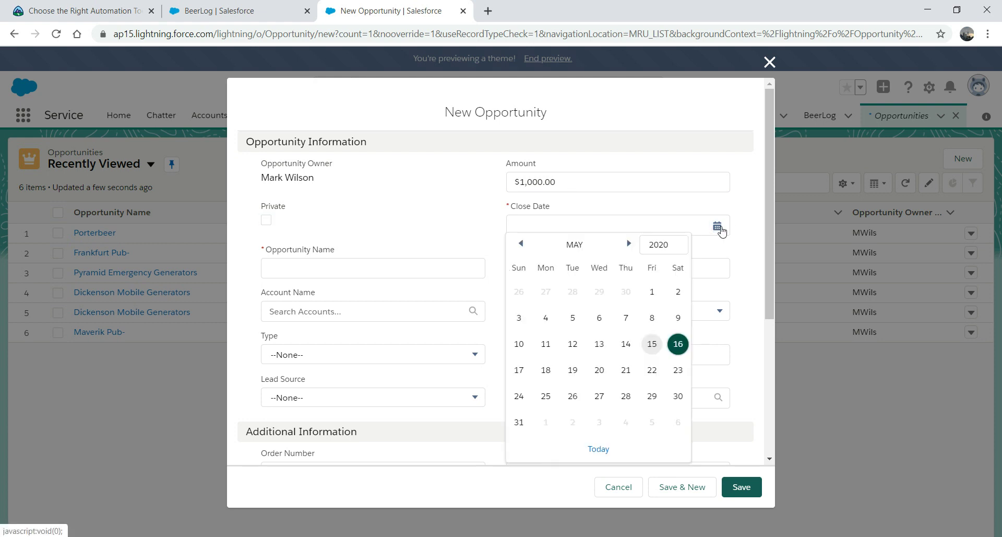
left_click(678, 345)
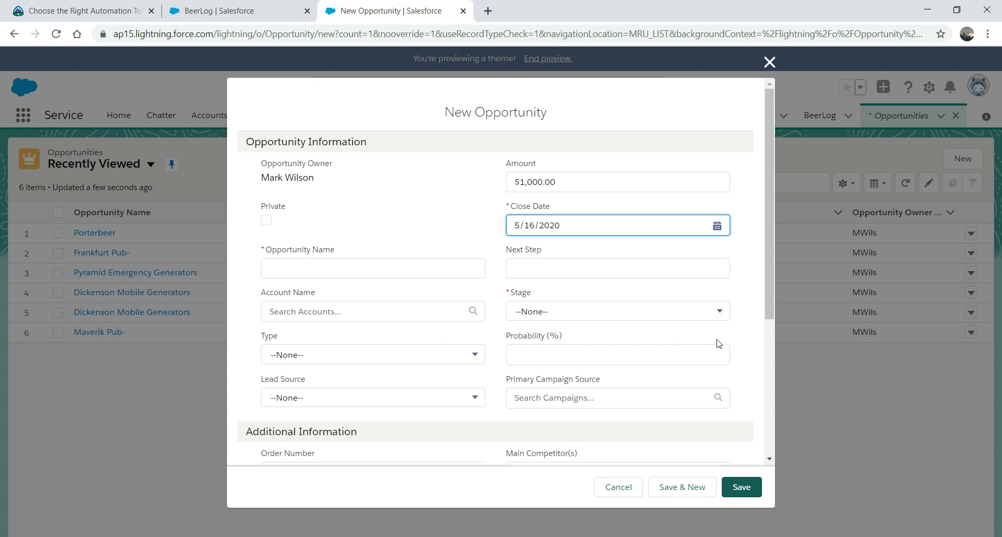
left_click(620, 256)
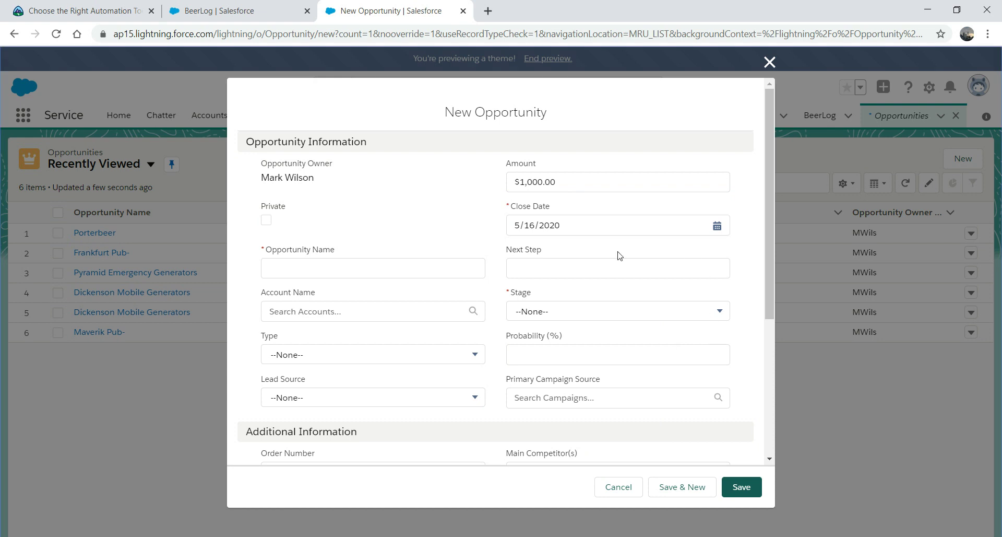
Assign the opportunity to Frankfurt Pub at stage Needs Analysis, name it "Lager beer" and save it
left_click(360, 308)
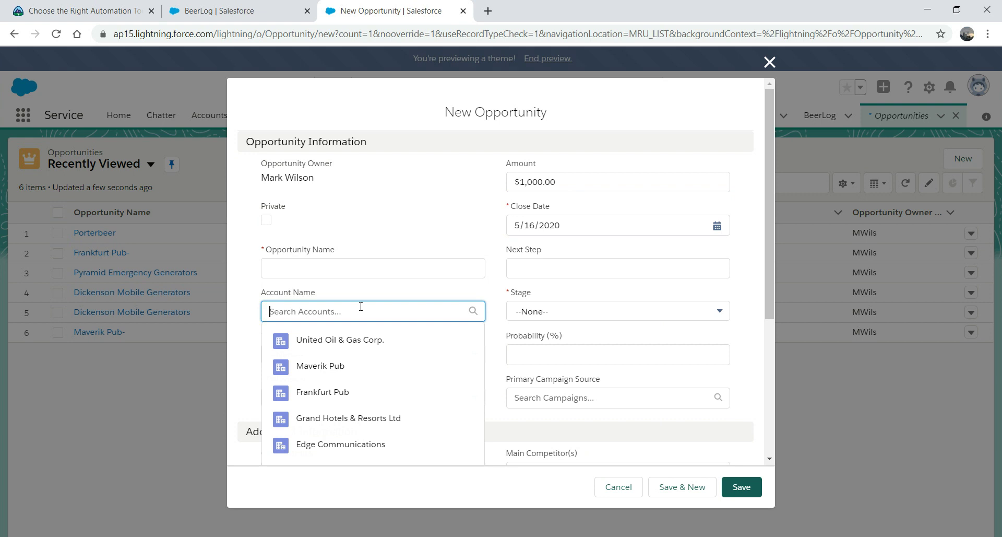
left_click(326, 391)
left_click(704, 313)
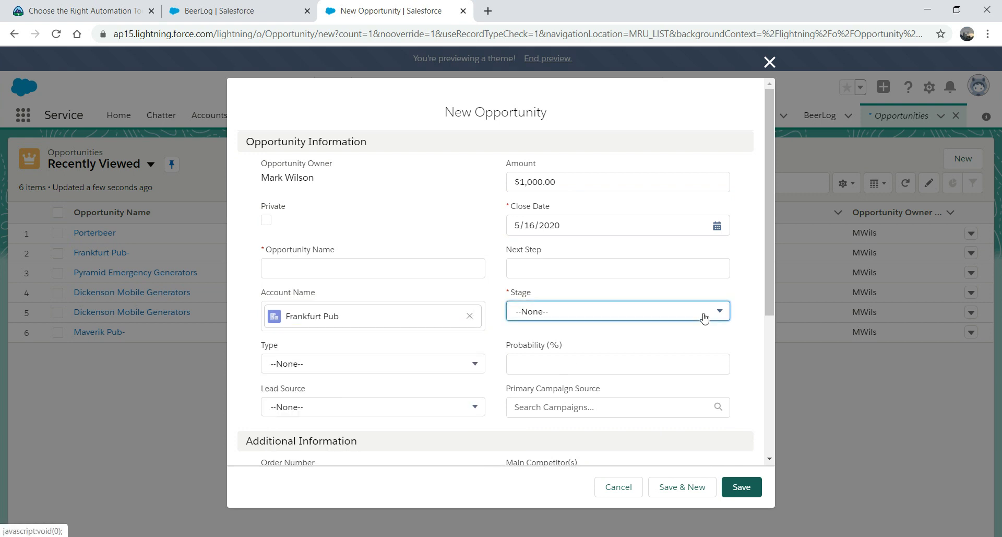
left_click(586, 378)
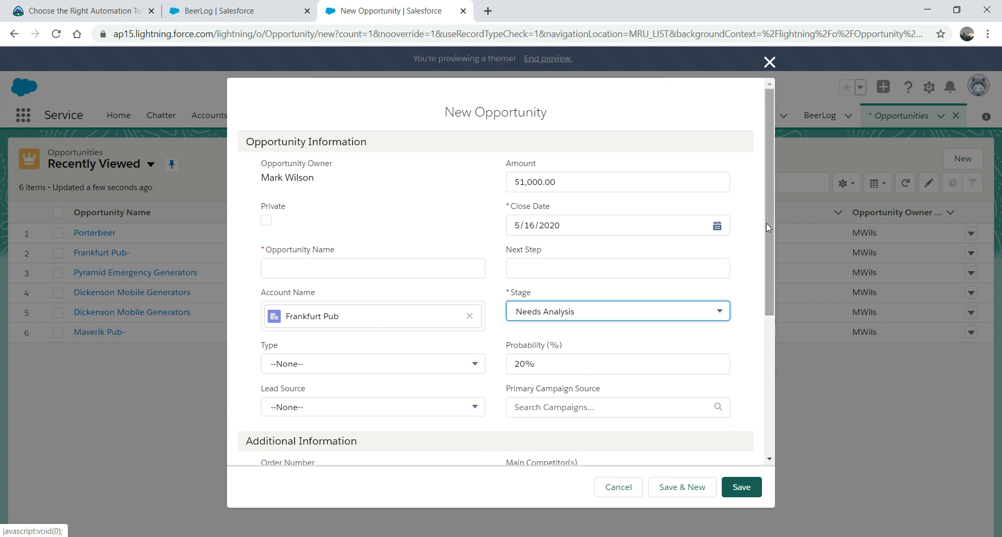
left_click(397, 268)
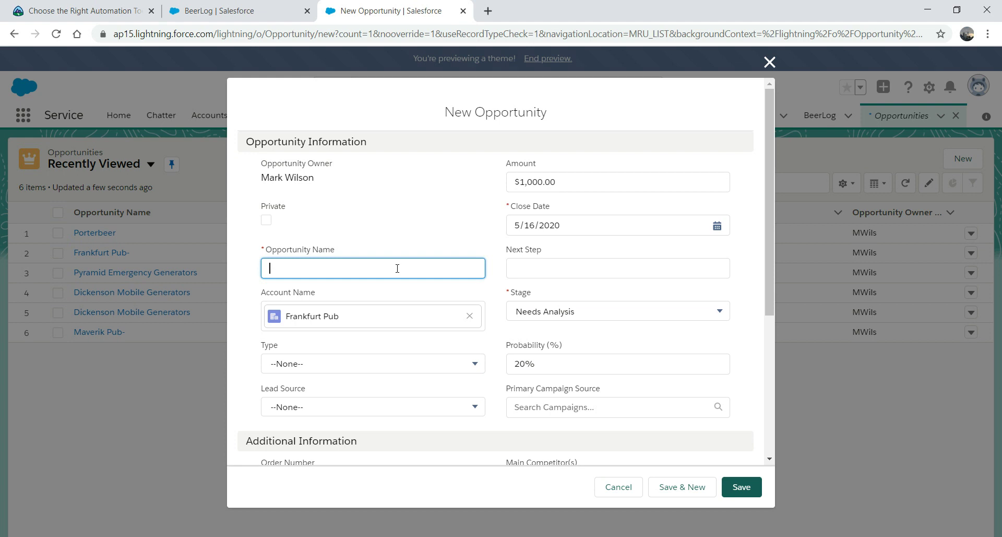
type("Lager beer")
left_click(741, 494)
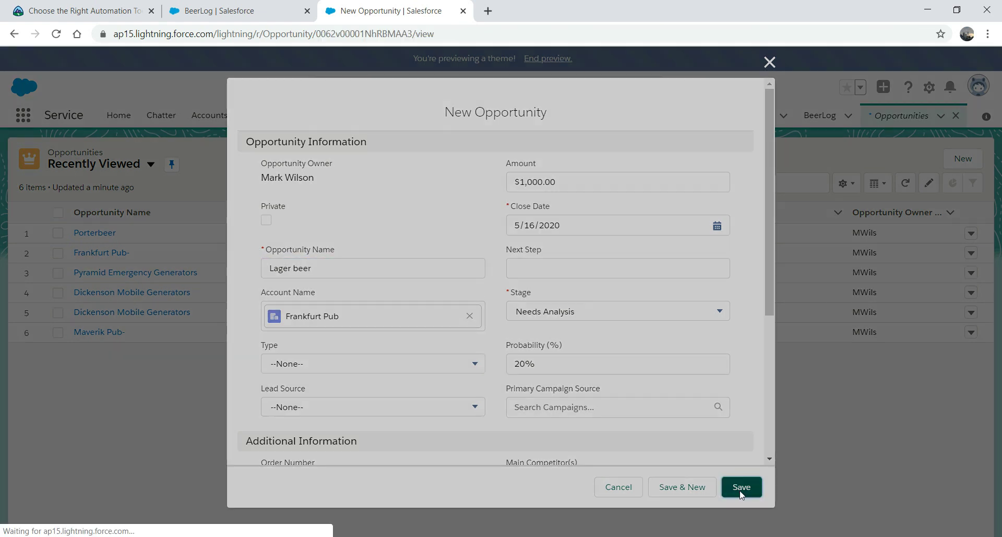
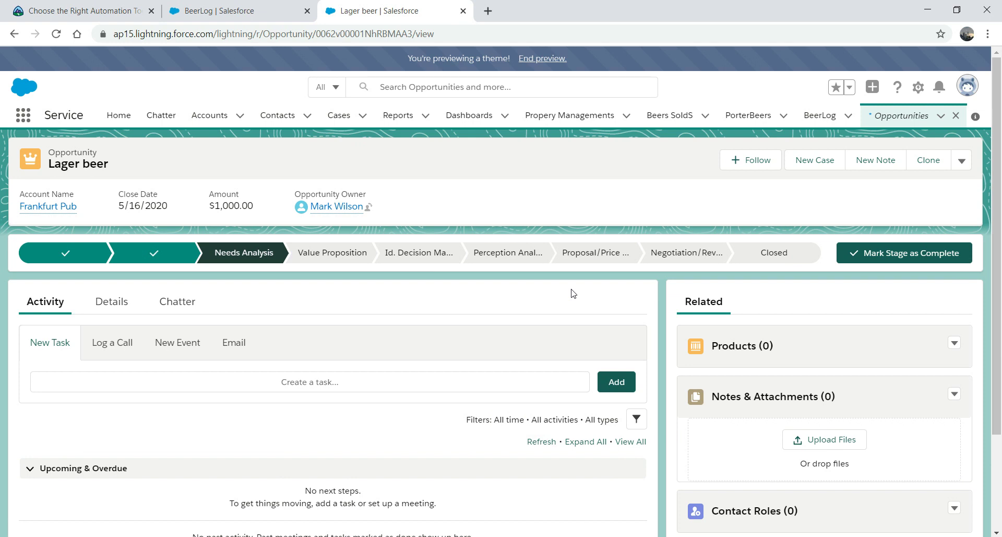
Check the BeerLog records using the All list view
left_click(822, 116)
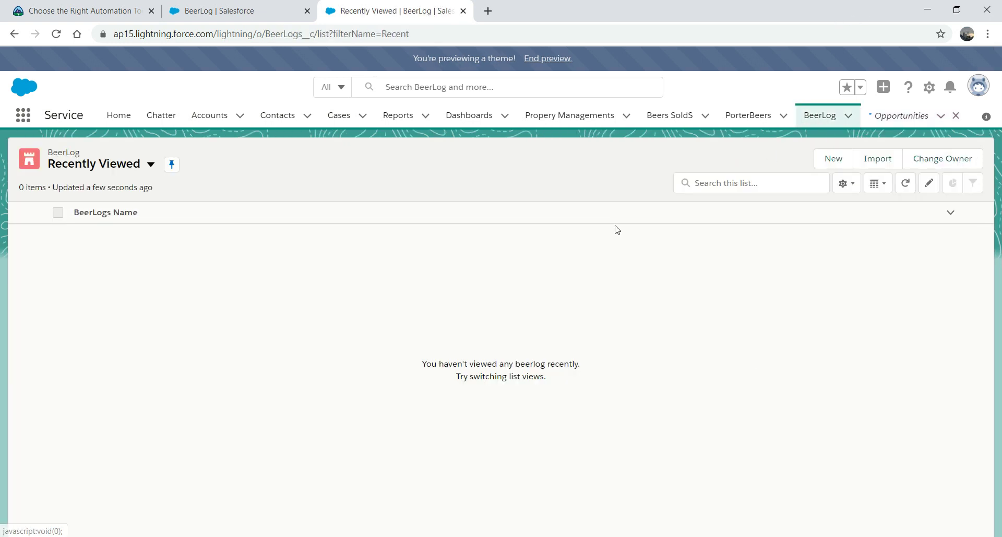
left_click(151, 166)
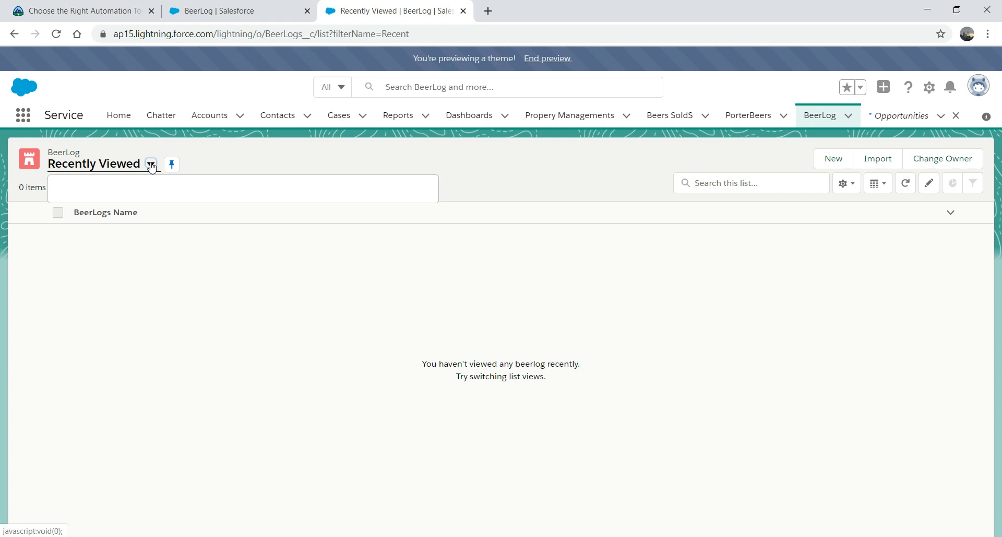
left_click(105, 207)
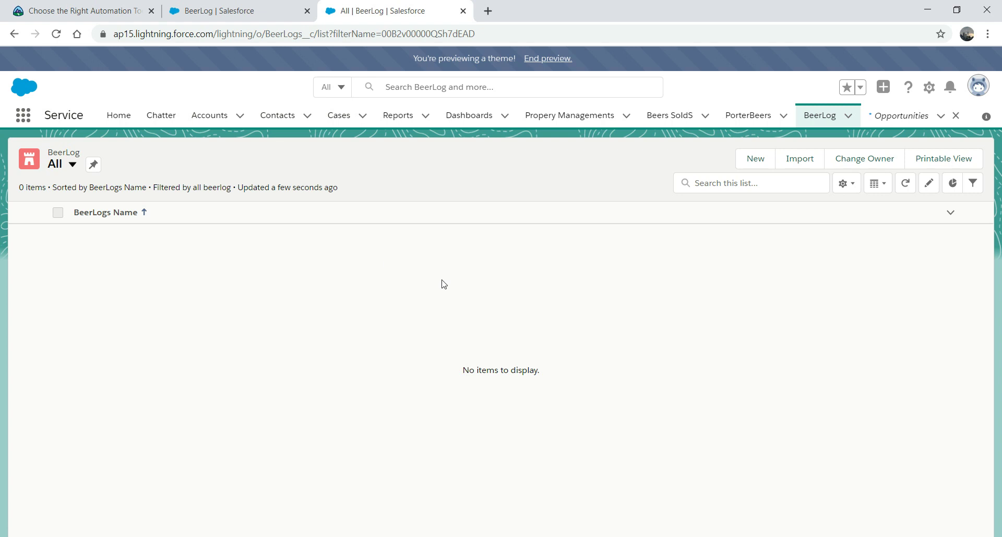
Open Setup in its own browser tab and go to Process Builder by searching for "proce"
left_click(933, 89)
left_click(870, 121)
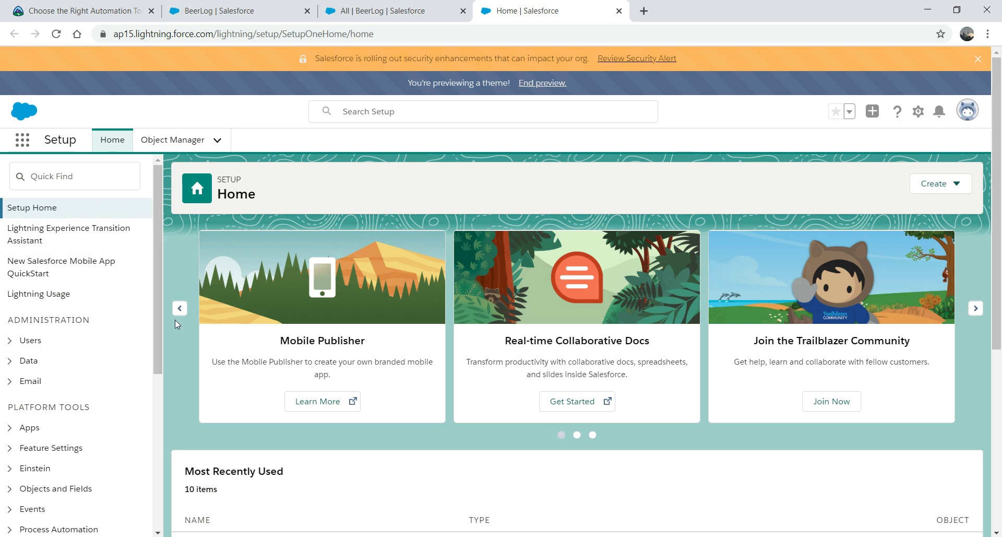
left_click_drag(158, 274, 167, 249)
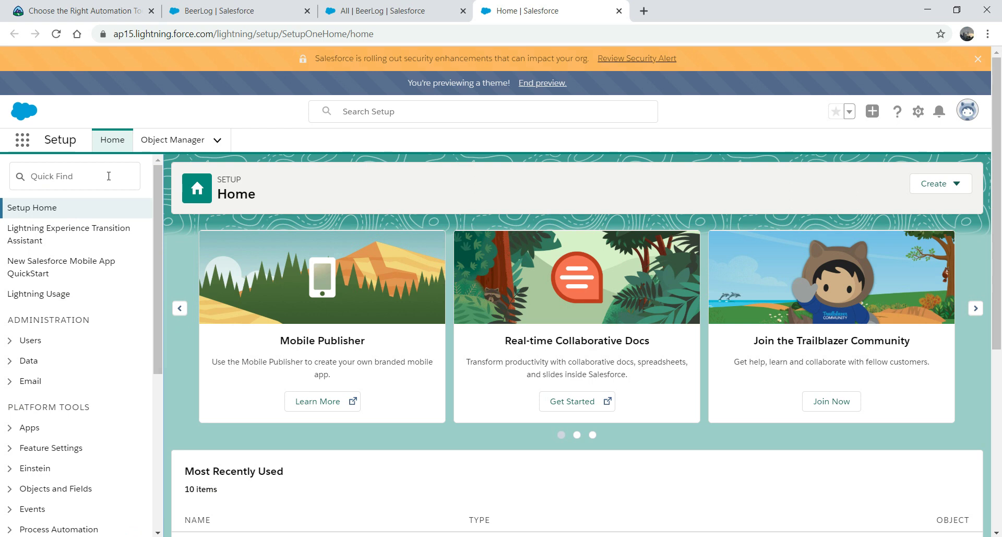
left_click(108, 176)
type("p")
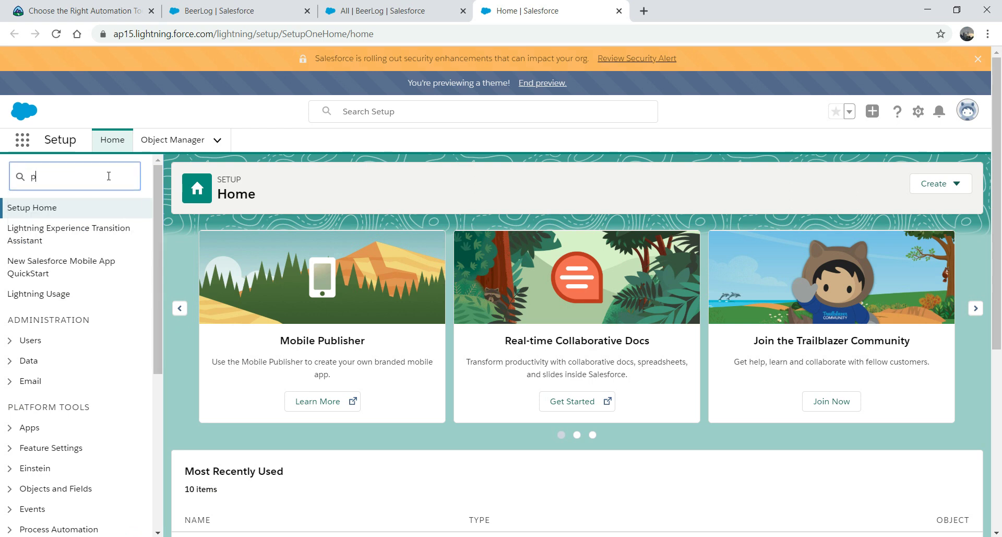
type("roce")
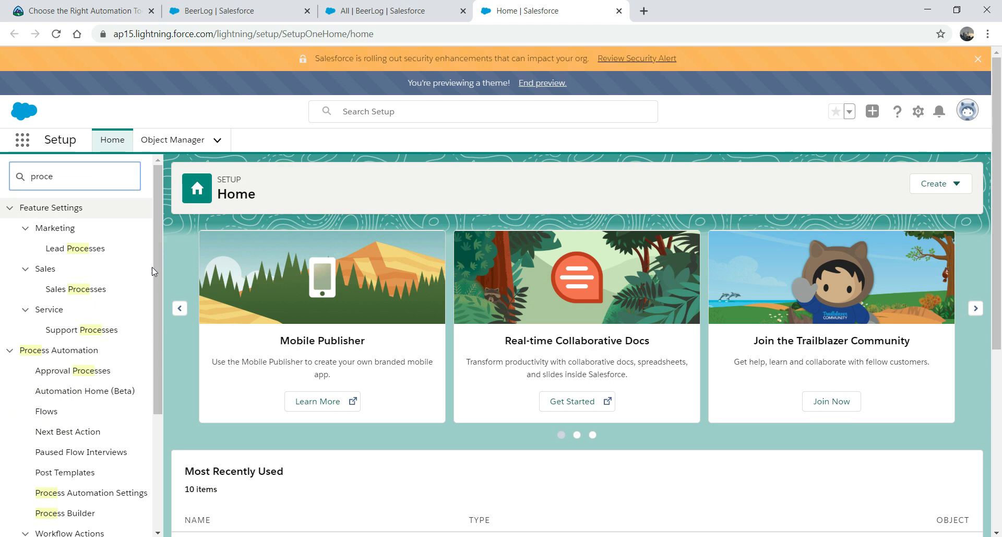
left_click(83, 514)
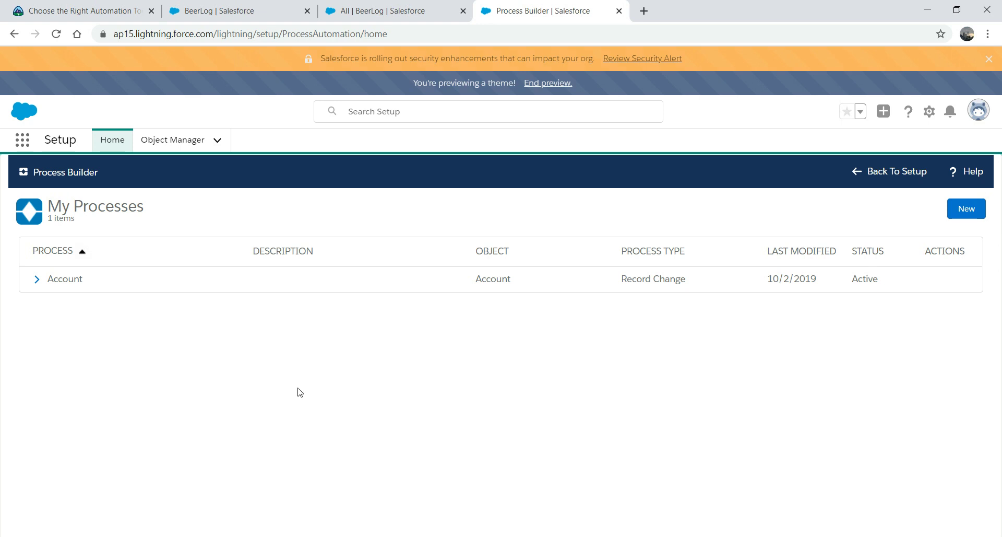
Start a new process with OppBeer as both its process name and API name
left_click(965, 207)
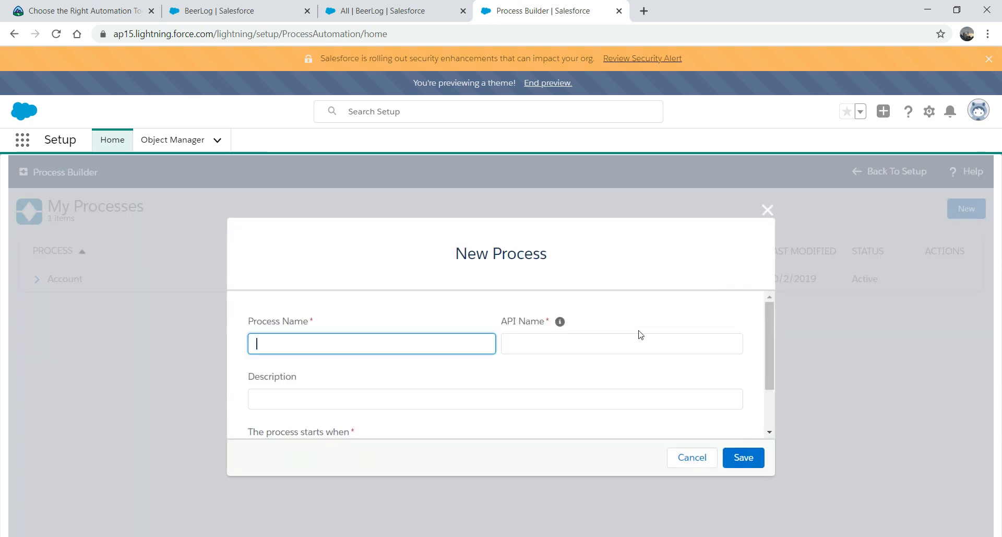
type("Op")
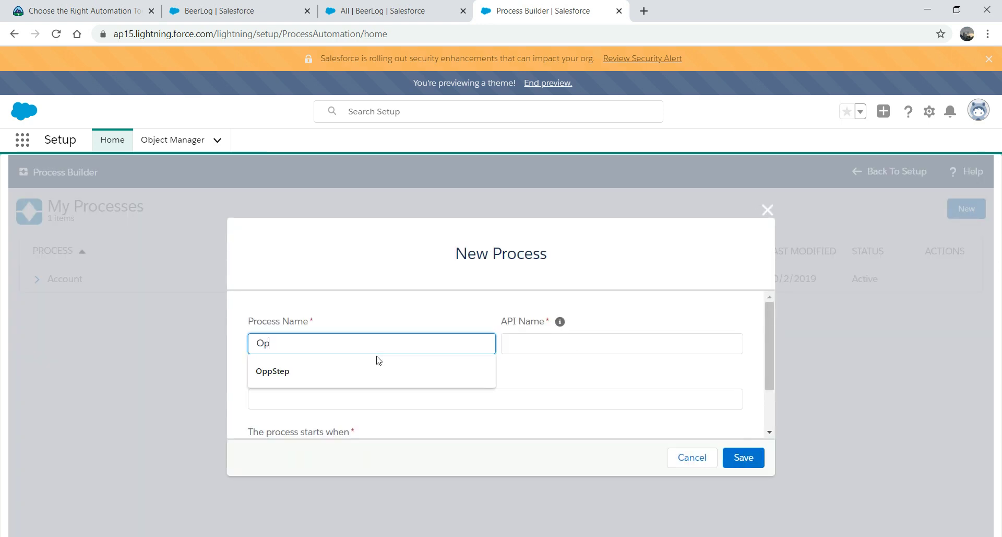
type("pur")
key("BackSpace")
key("BackSpace")
type("o")
key("BackSpace")
type("B")
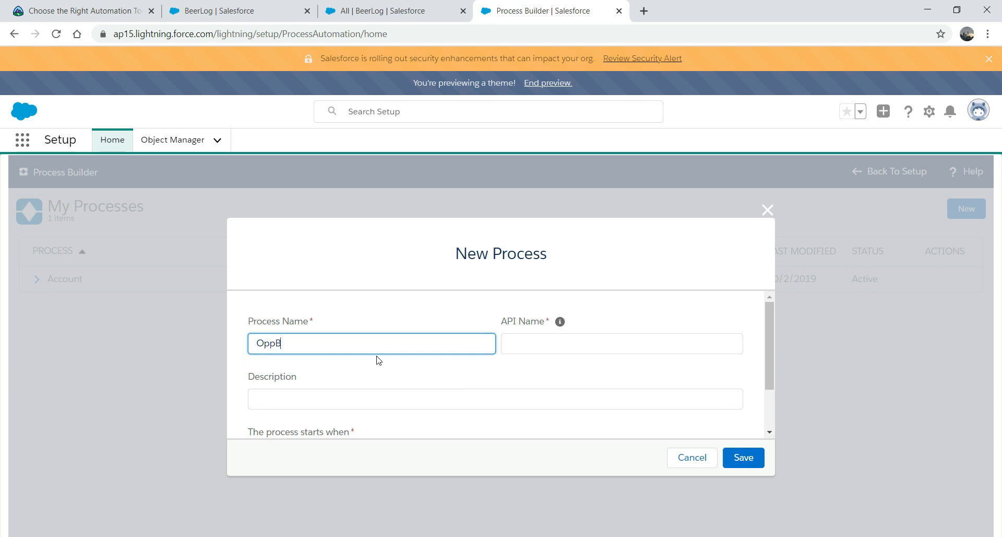
type("eer")
key("Tab")
left_click(678, 349)
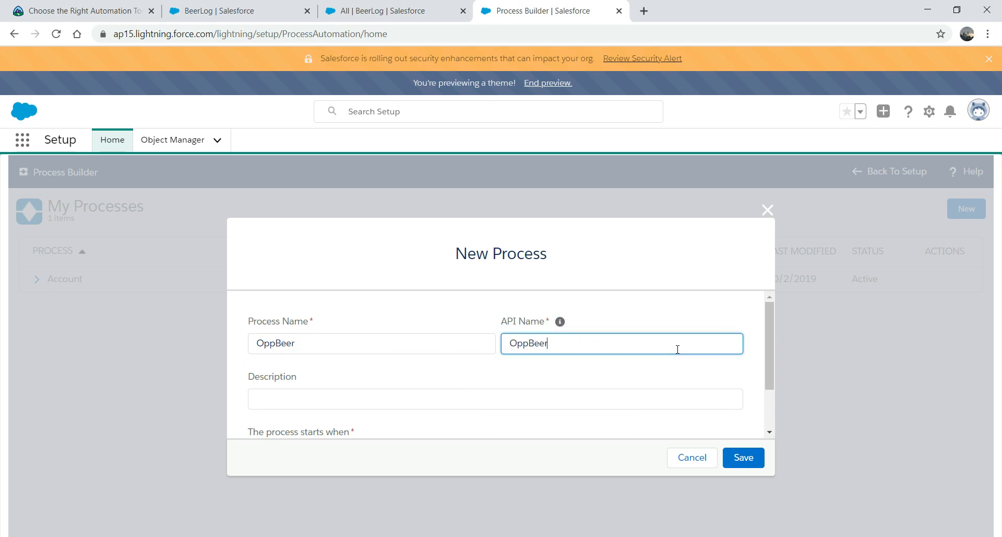
Enter "This is an opp beer log process" as the new process's description
left_click(376, 405)
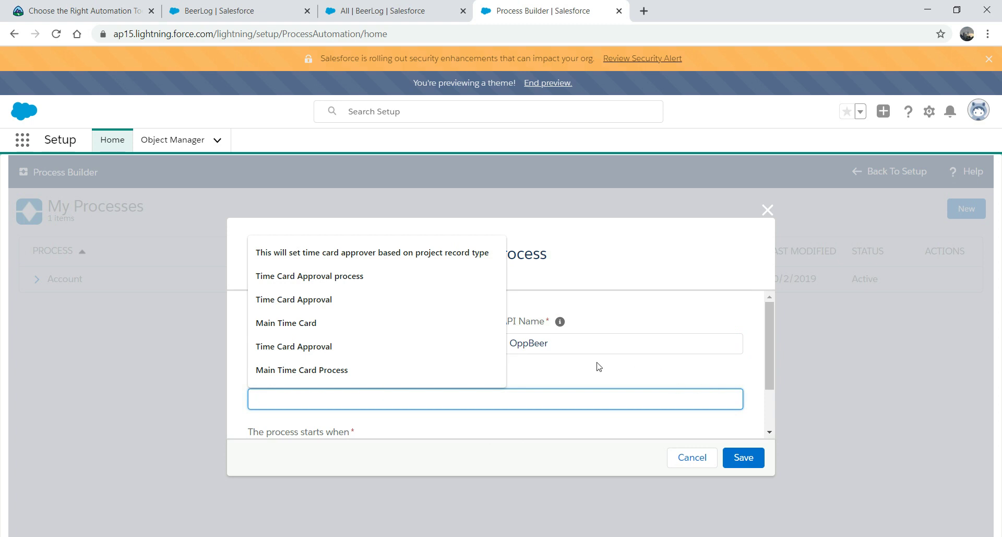
type("This is")
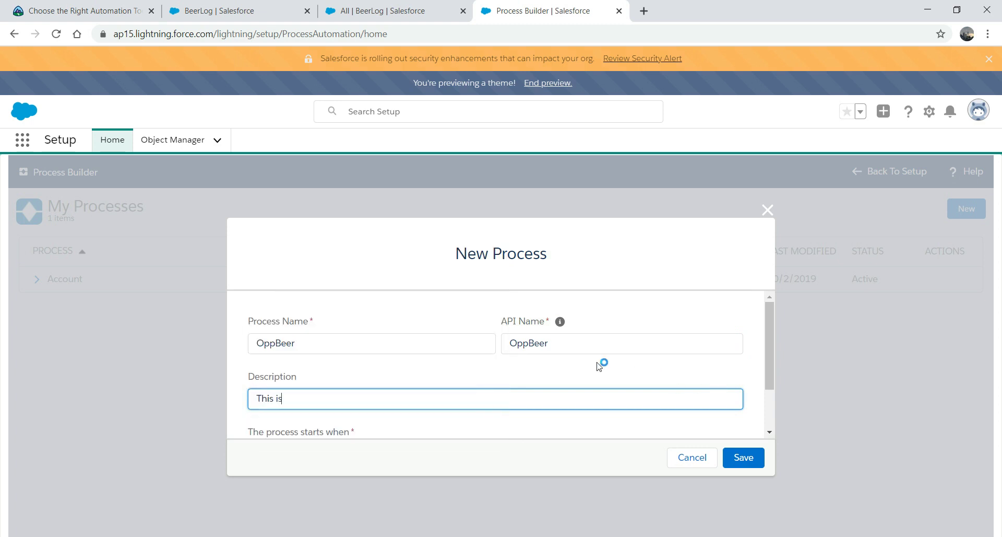
type(" an opp beer log process")
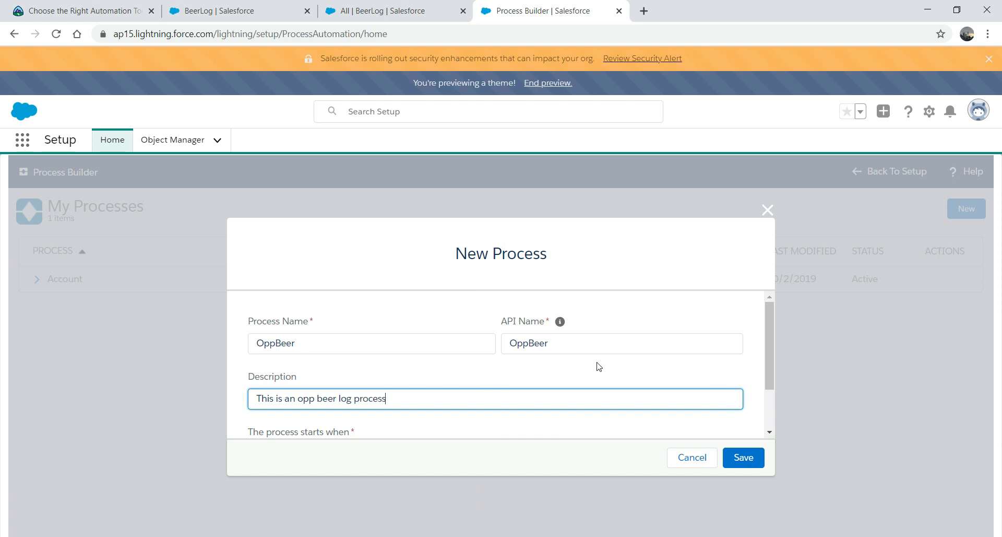
Set the process to start when a record changes, and save the new process
left_click_drag(772, 346, 752, 414)
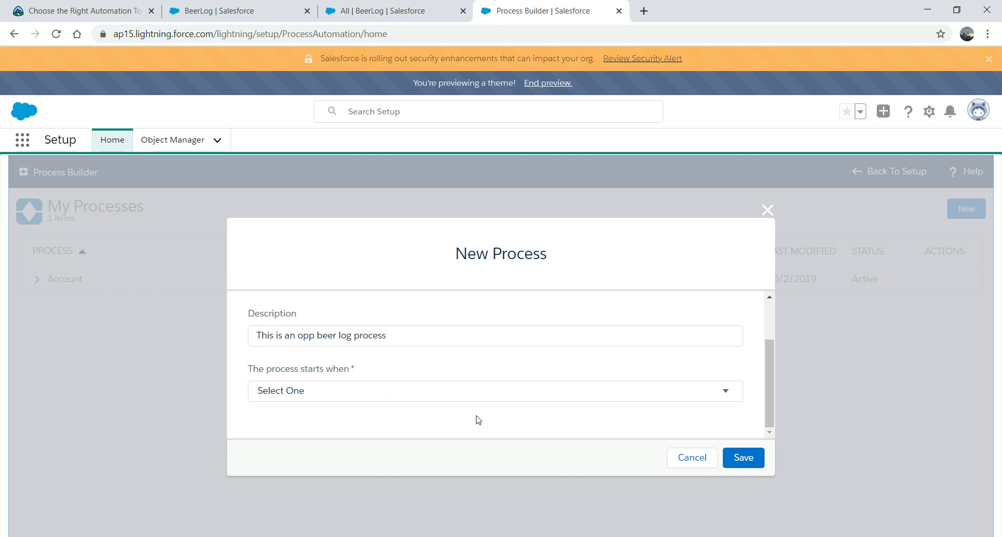
left_click(445, 393)
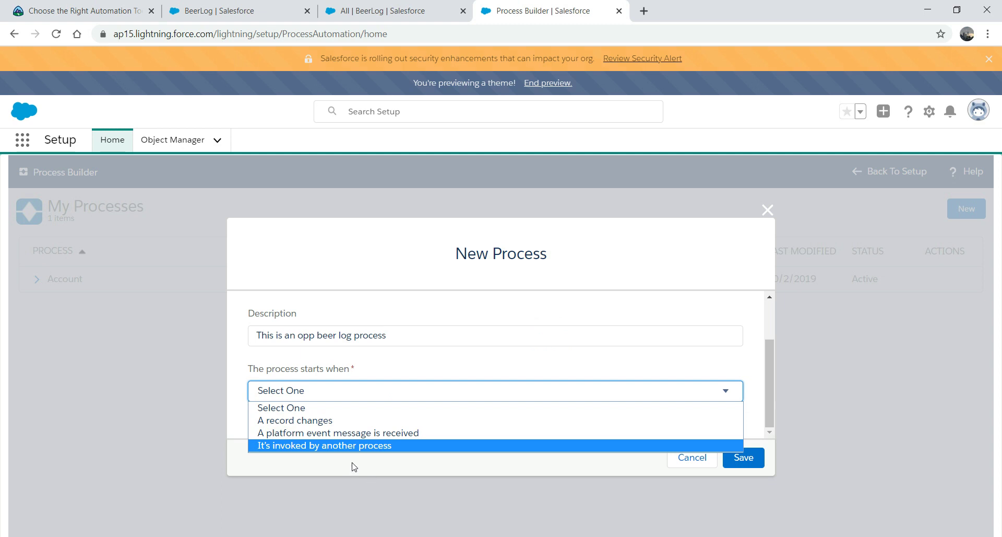
left_click(324, 420)
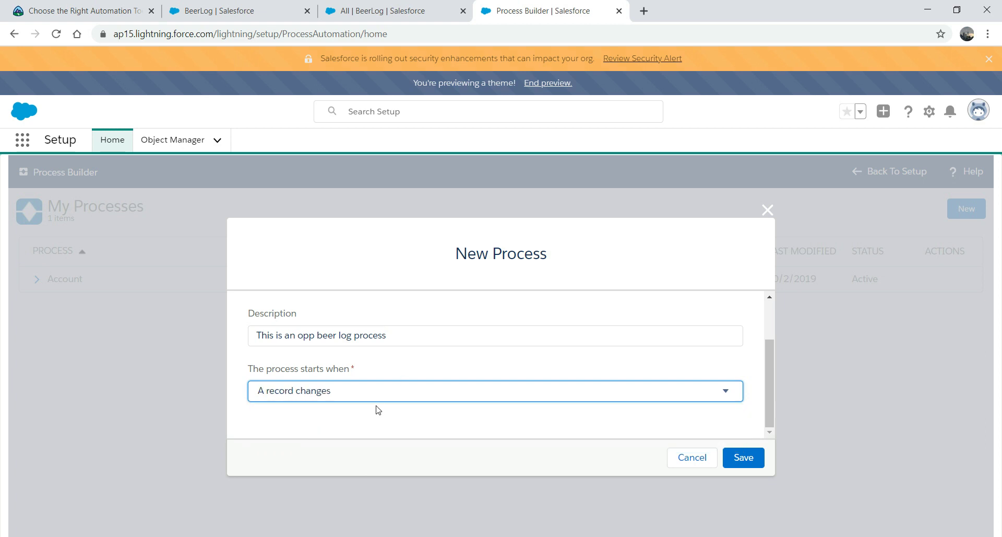
left_click(385, 392)
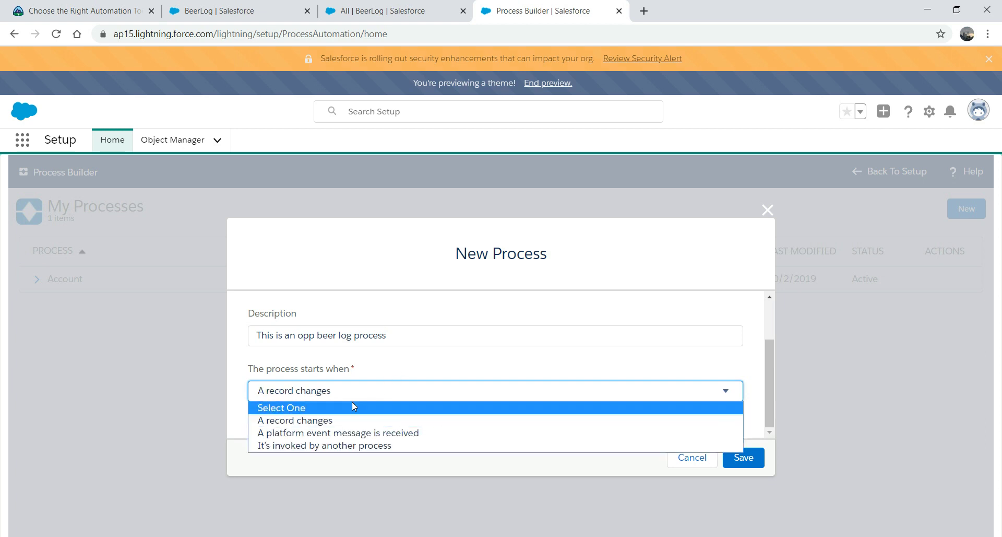
left_click(307, 421)
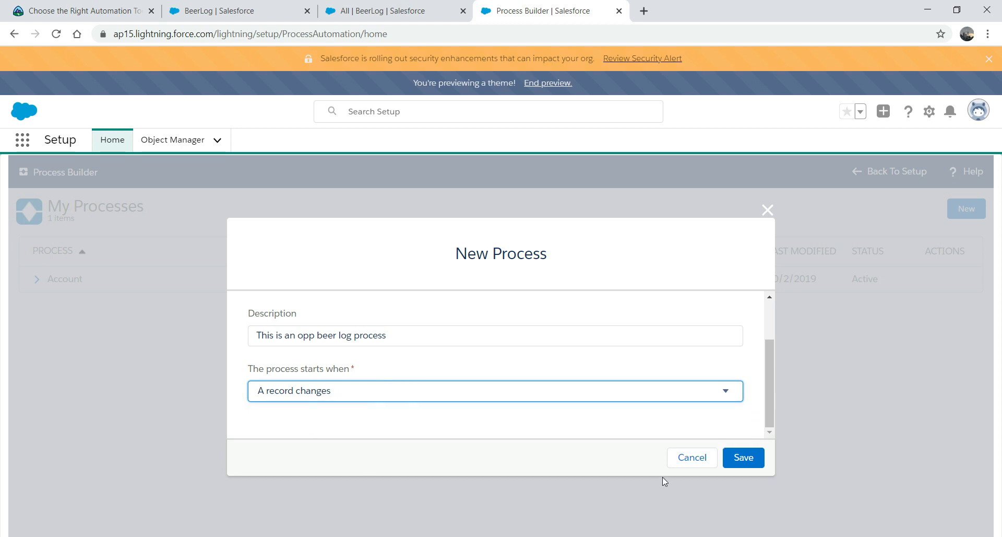
left_click(744, 458)
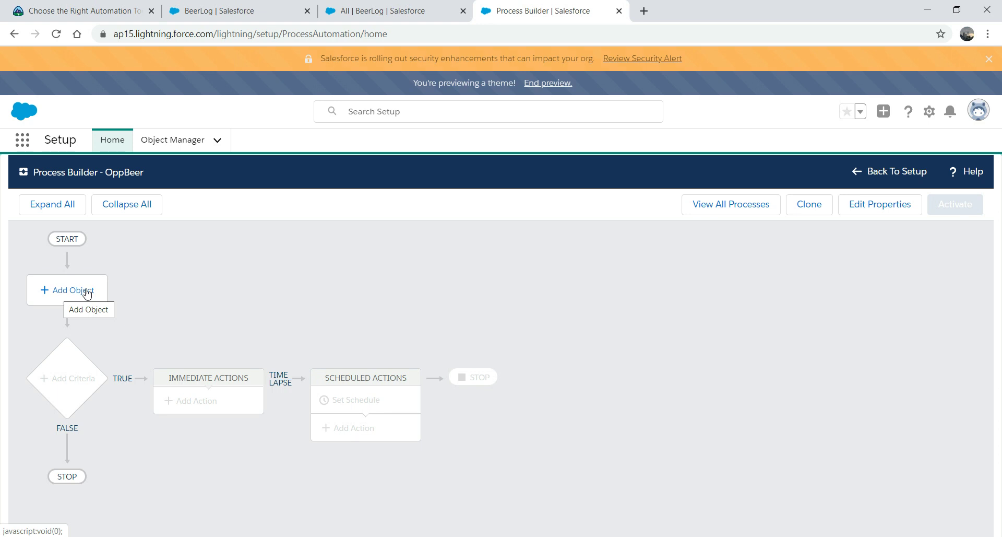
Add Opportunity as the process's object, starting when a record is created or edited, and save it
left_click(64, 294)
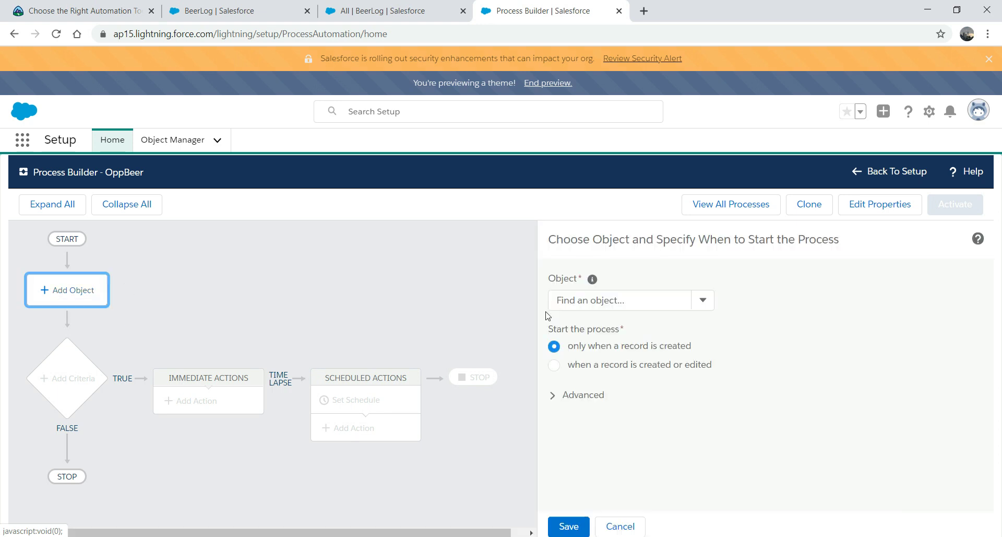
left_click(606, 307)
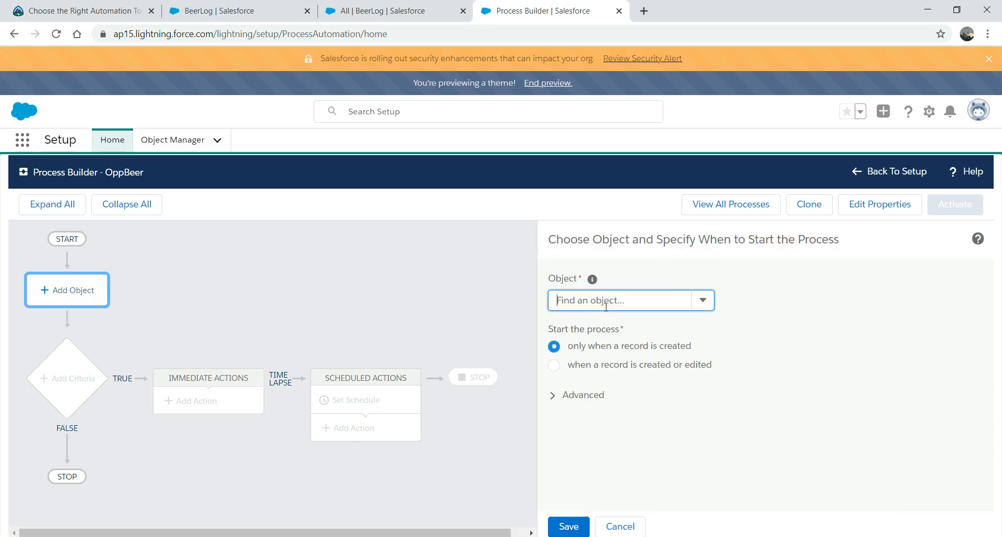
type("opp")
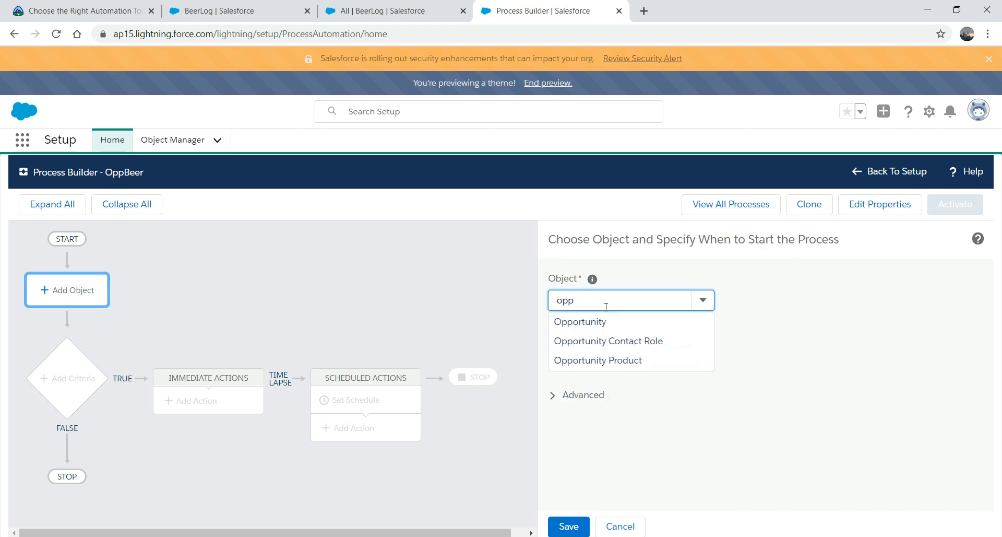
left_click(603, 323)
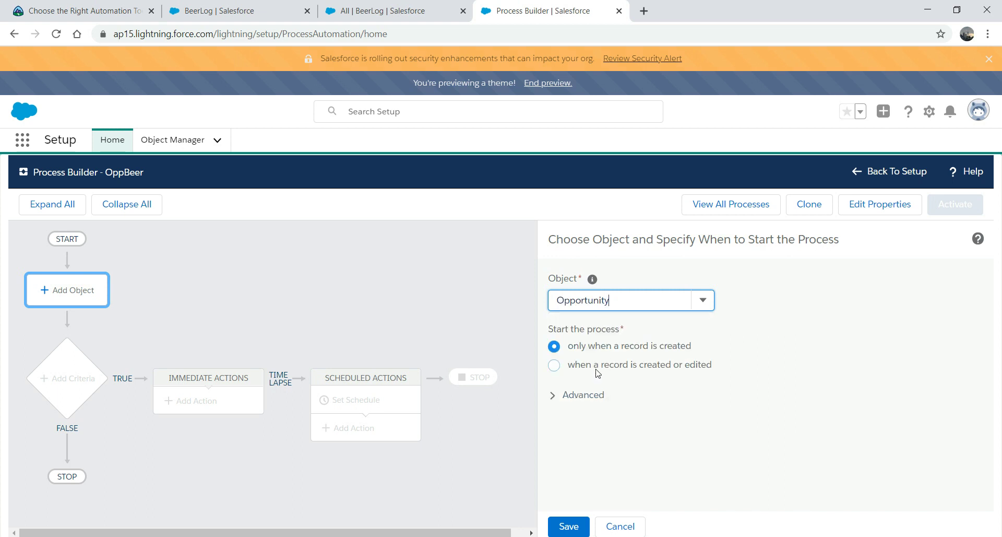
left_click(626, 367)
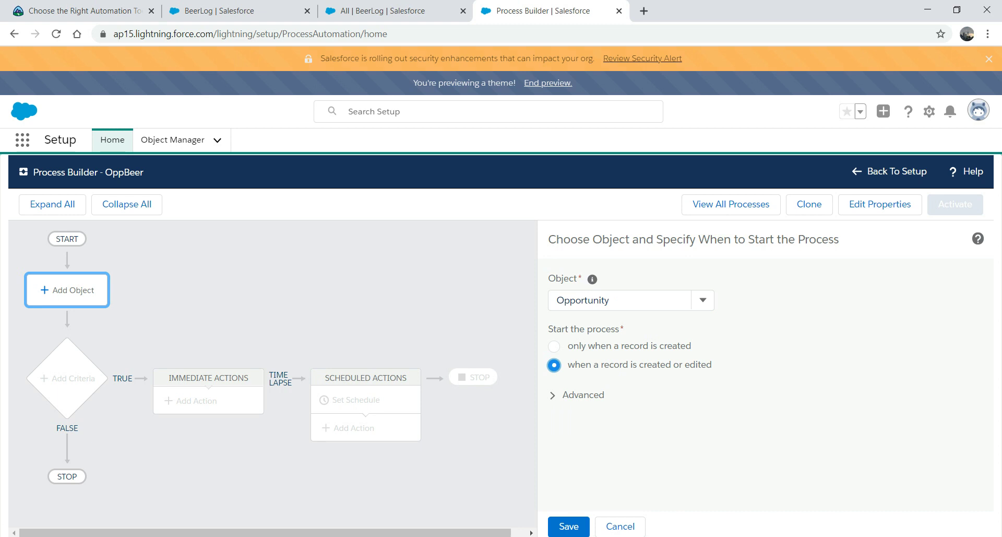
left_click(569, 526)
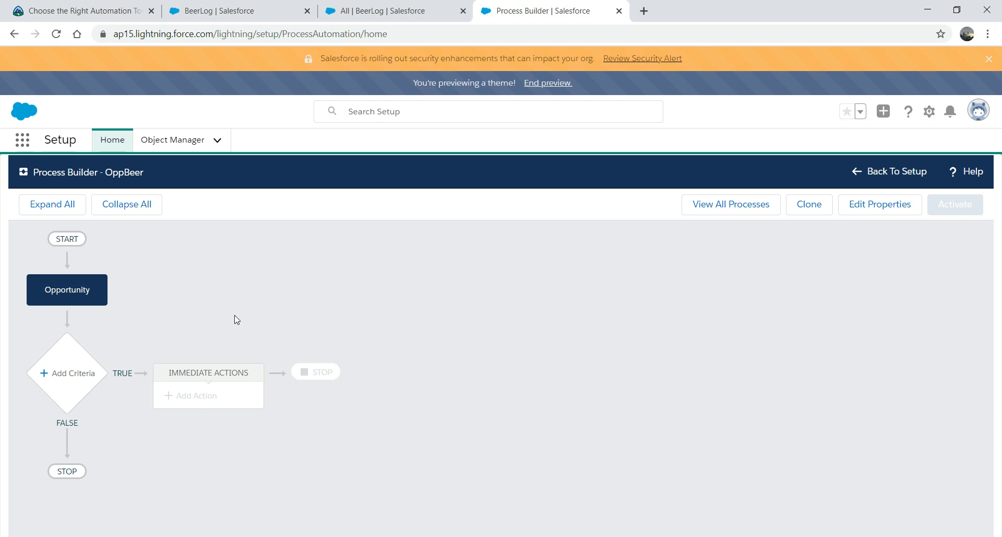
Add a criteria node to the process and name it "Closed Equals to true"
left_click(65, 377)
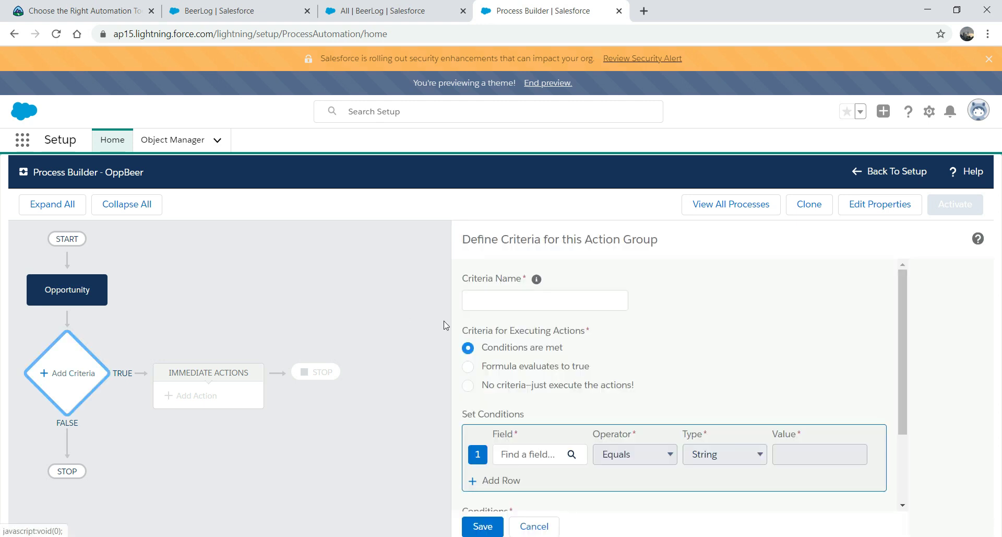
left_click(515, 299)
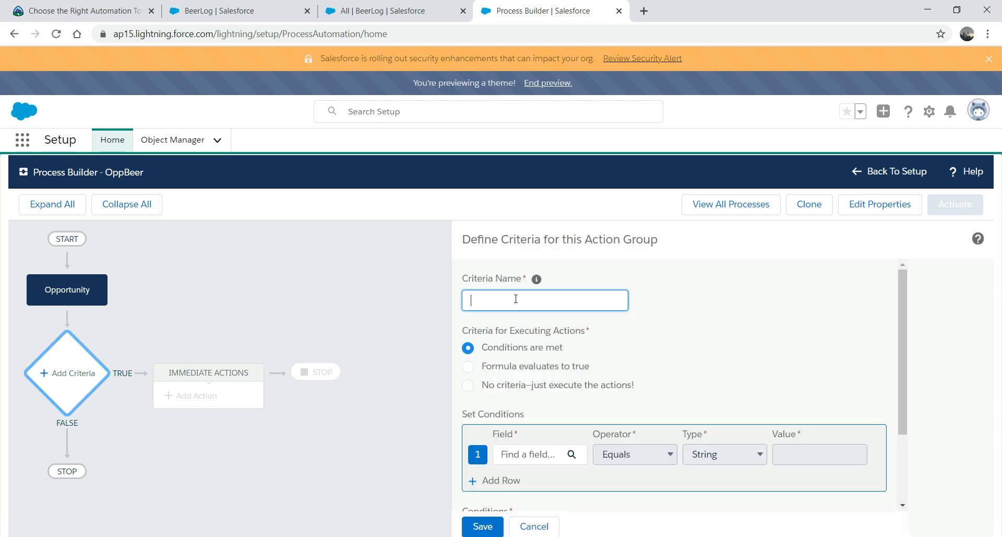
type("Closed Equal")
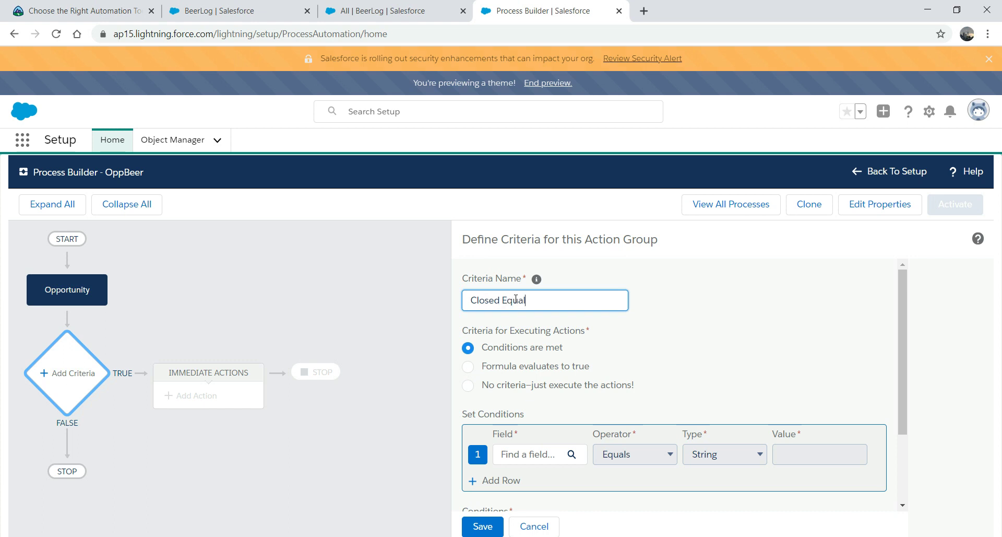
type("s to true")
Set the criteria's first condition so that the opportunity's Closed field equals the Boolean value True
left_click(542, 455)
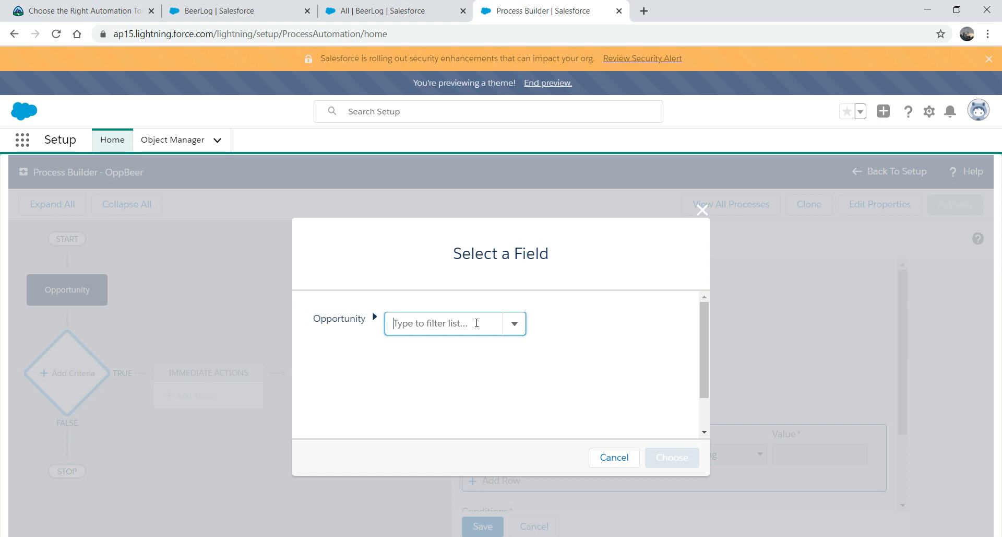
left_click(476, 323)
type("cl")
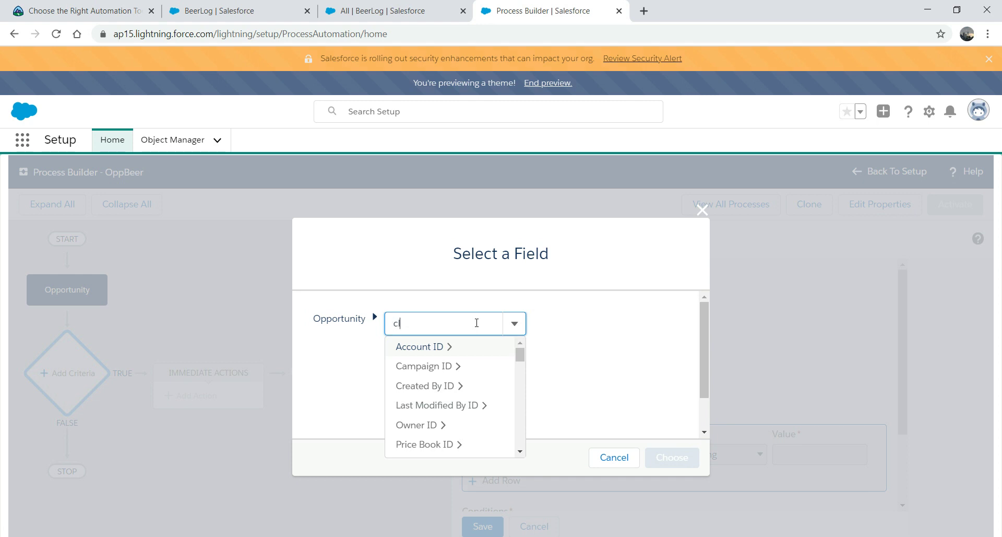
left_click(420, 346)
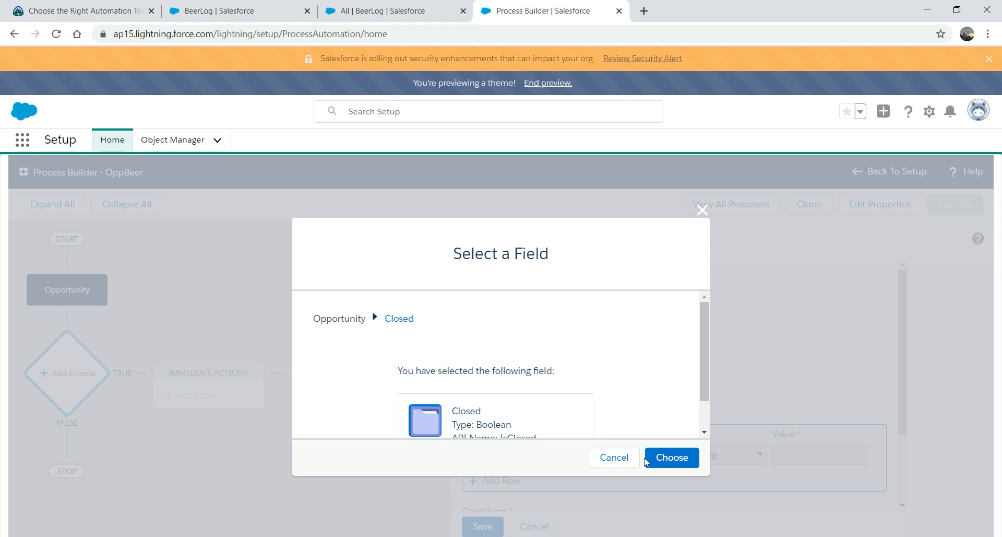
left_click(671, 458)
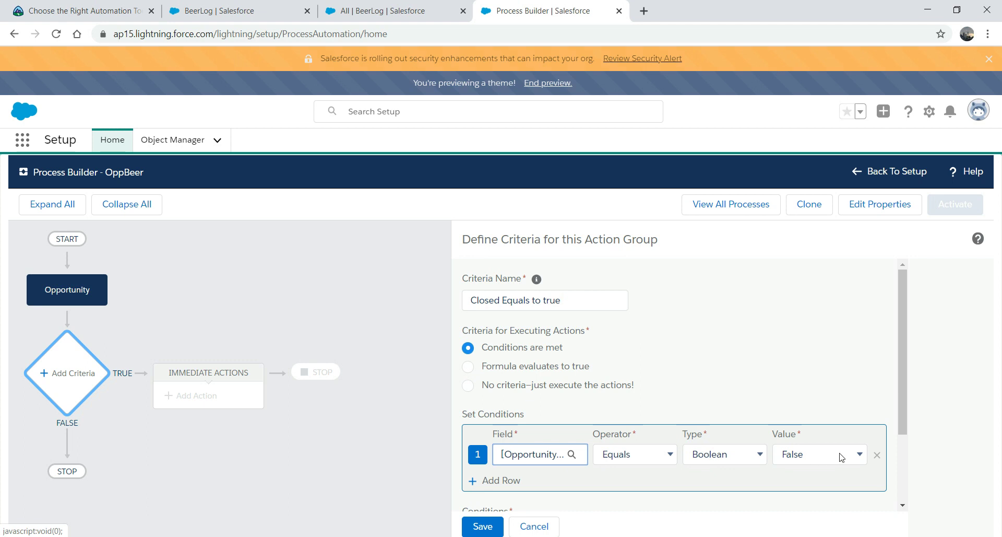
left_click(856, 458)
left_click(811, 473)
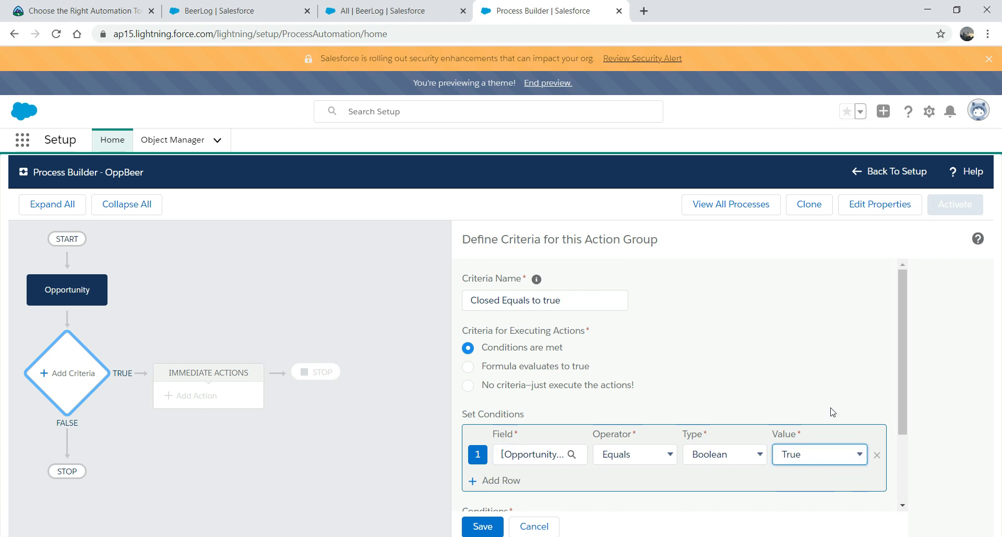
scroll(898, 379, "down", 1)
scroll(896, 400, "down", 1)
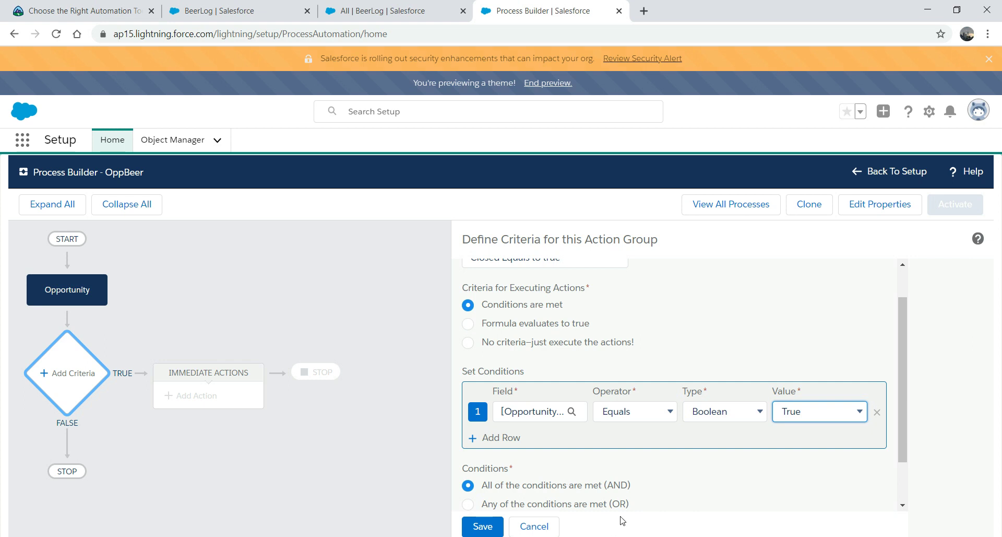
scroll(900, 446, "down", 1)
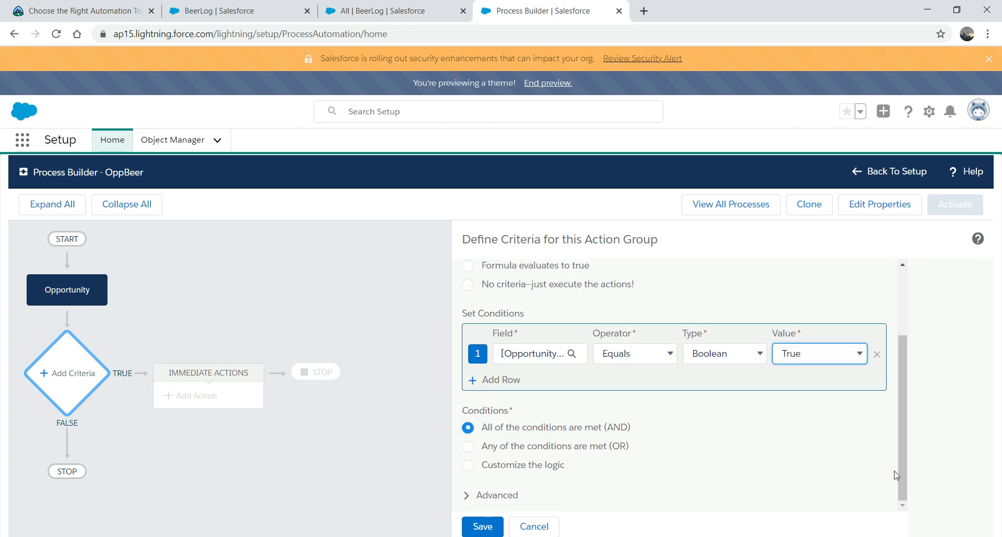
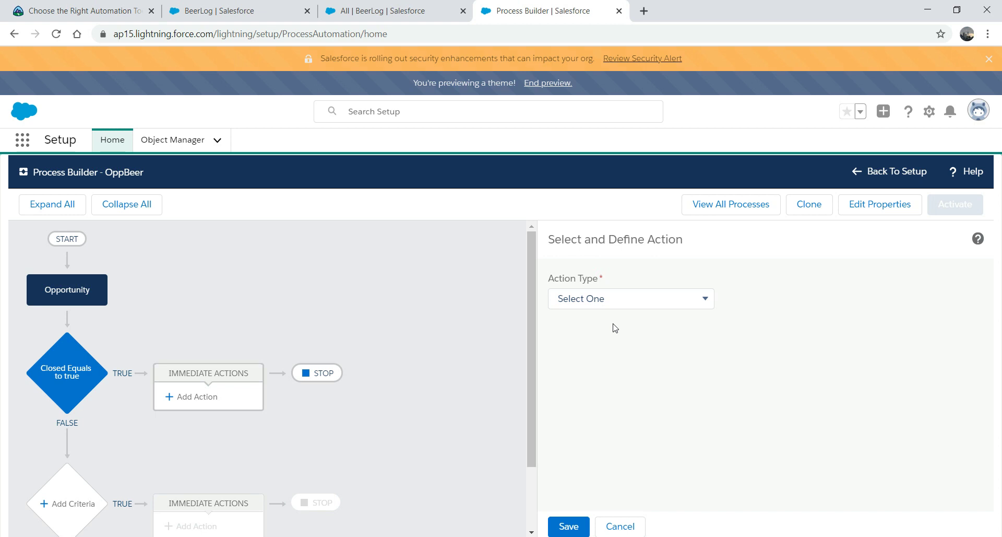
Define the immediate action as Create a Record, named "Beer log", with BeerLog as its record type
left_click(703, 303)
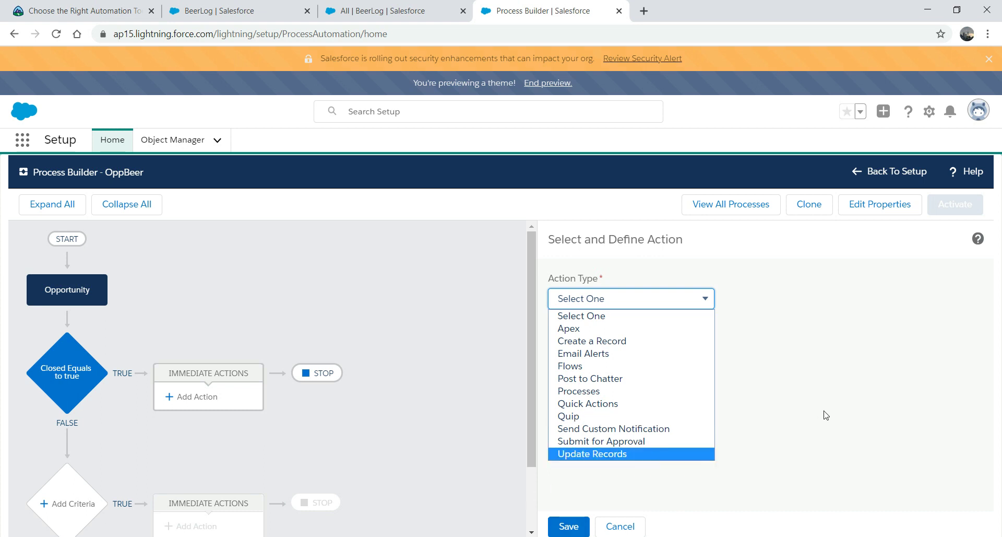
left_click(657, 344)
left_click(637, 346)
type("Beer log")
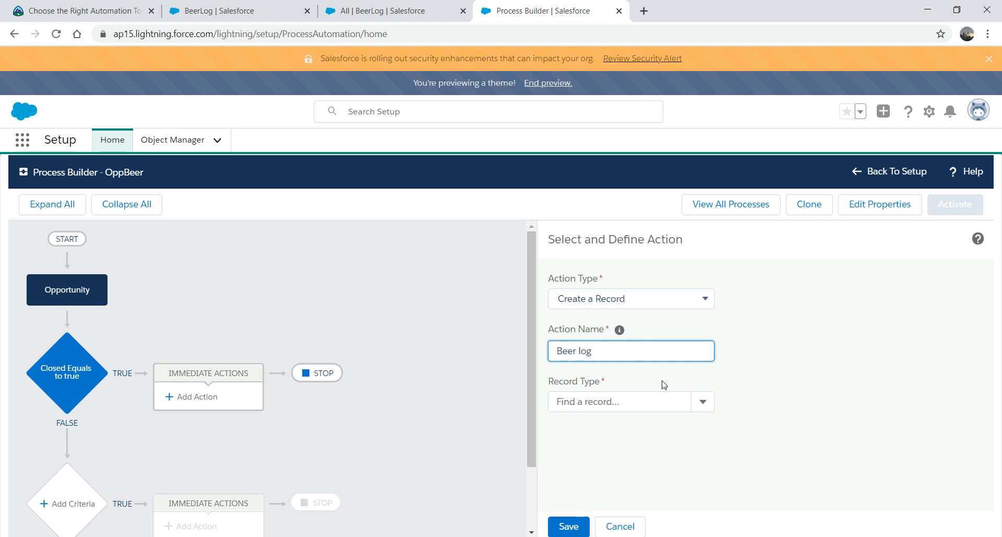
left_click(705, 405)
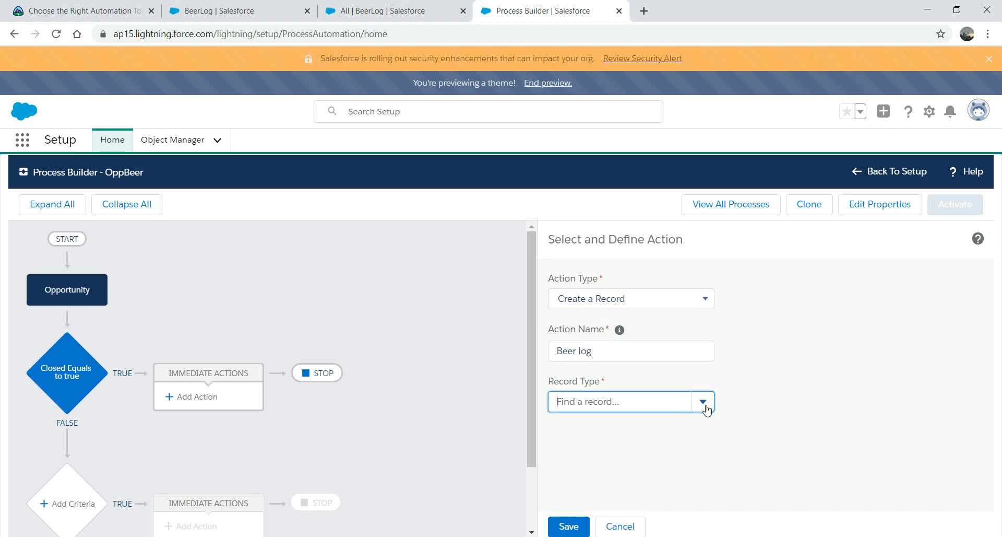
left_click(604, 402)
type("beer")
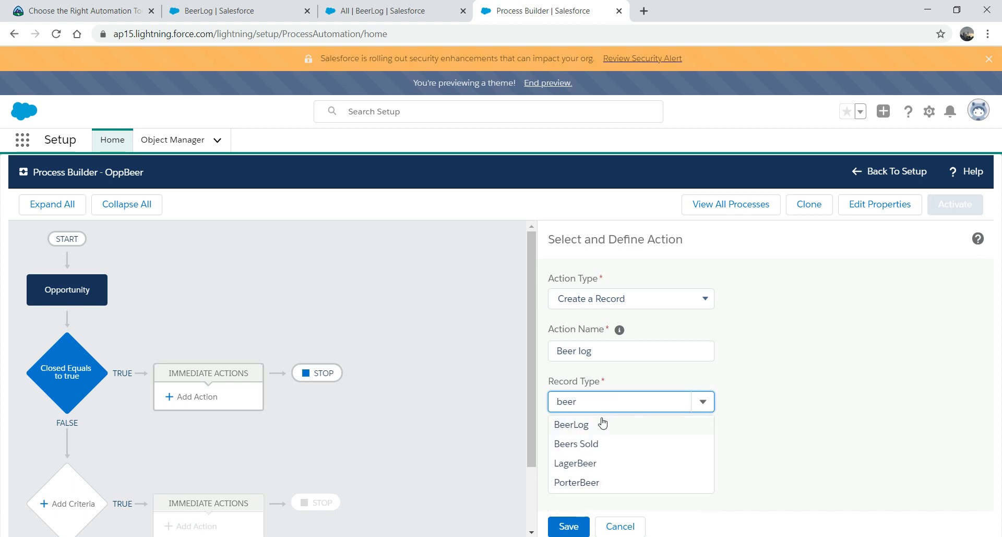
left_click(588, 427)
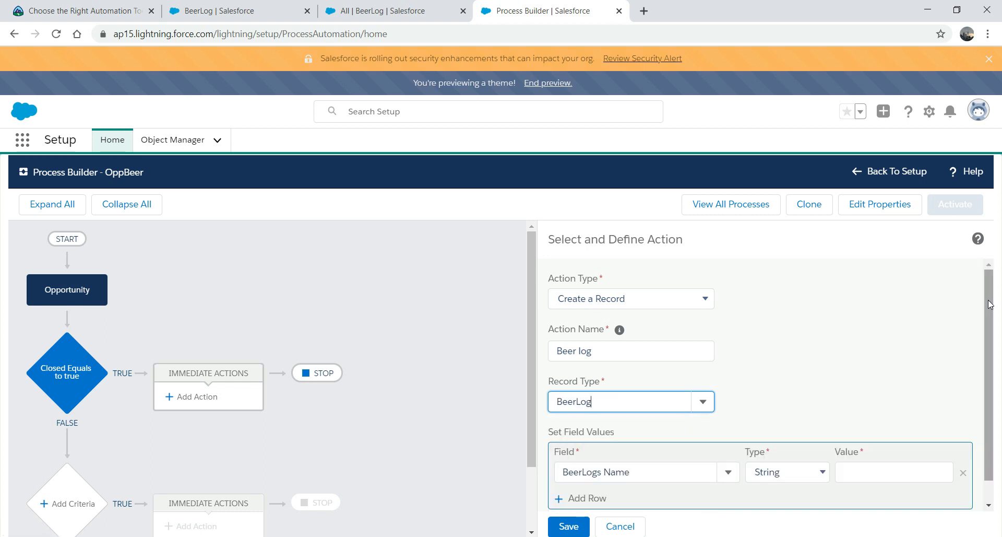
In the action's field values, choose the Logs field and set its value type to Formula
scroll(971, 339, "down", 1)
left_click(727, 448)
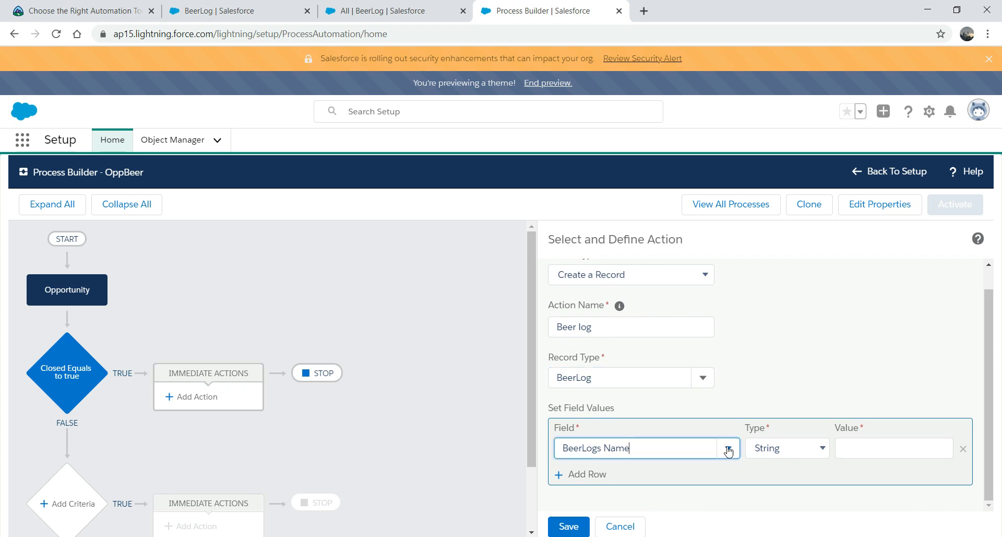
left_click(596, 475)
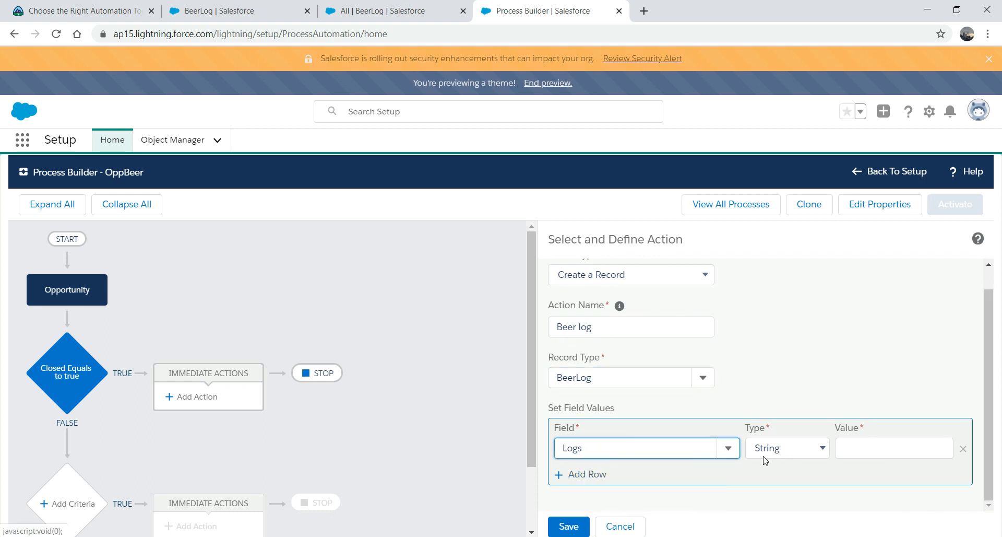
left_click(822, 450)
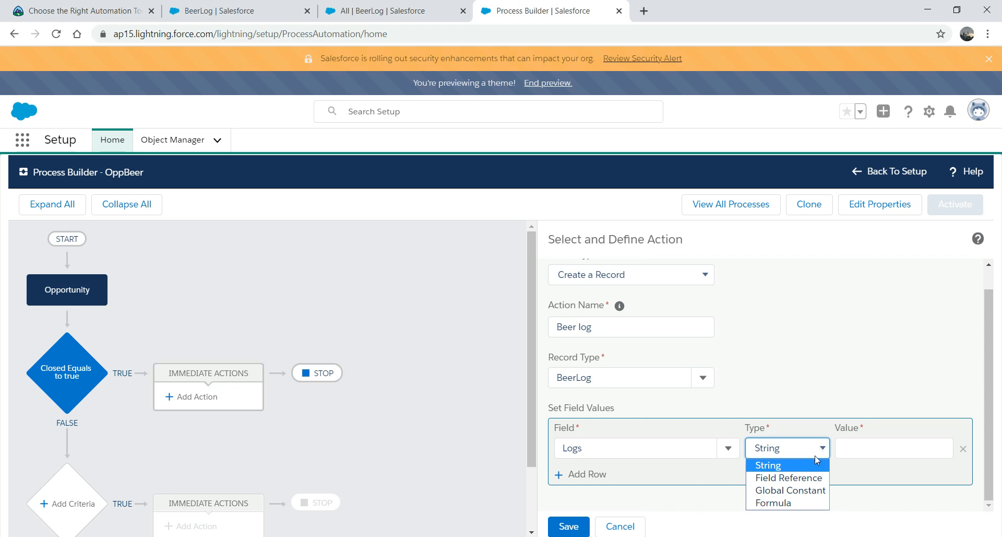
left_click(778, 503)
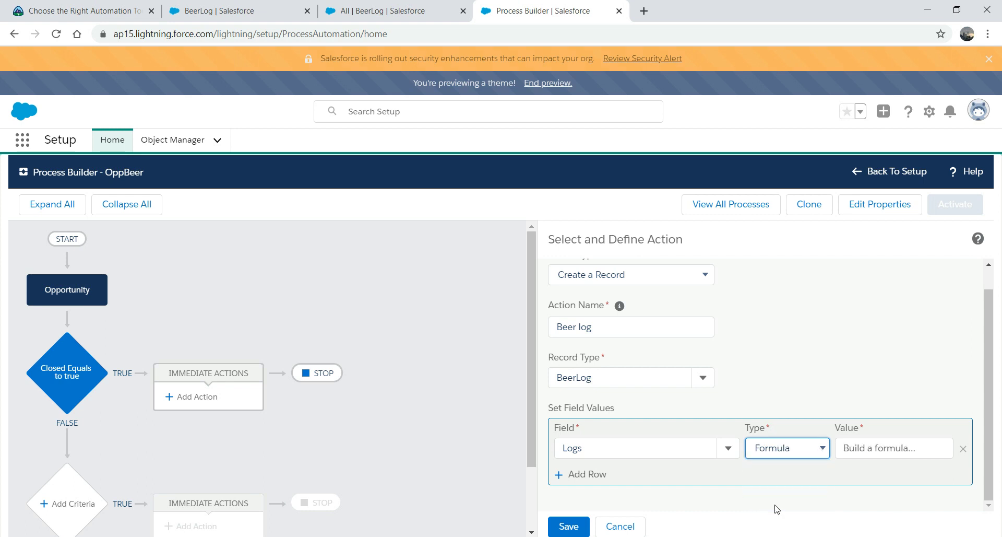
Start the Logs value formula with the text 'Beer sold to Company ' followed by the Concatenate operator
left_click(881, 450)
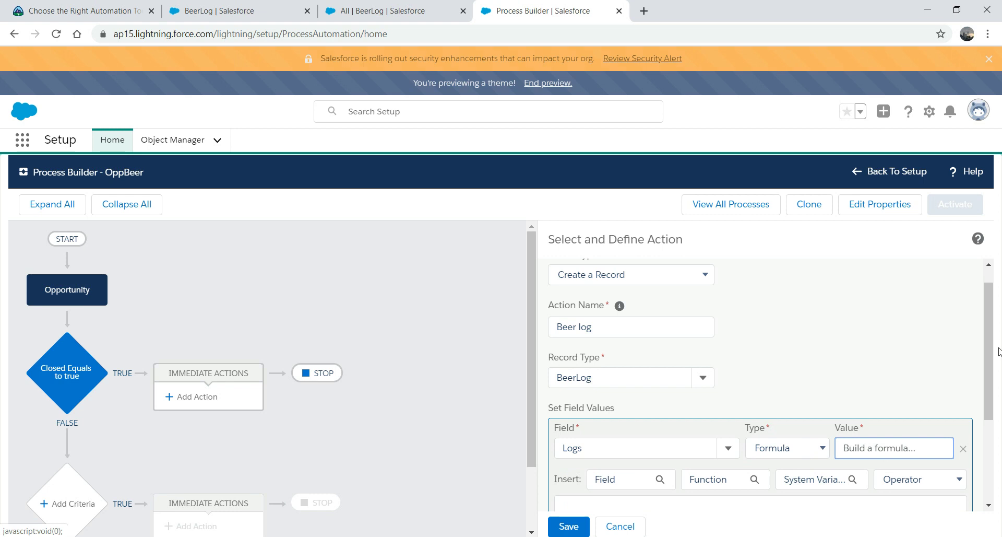
scroll(782, 412, "down", 3)
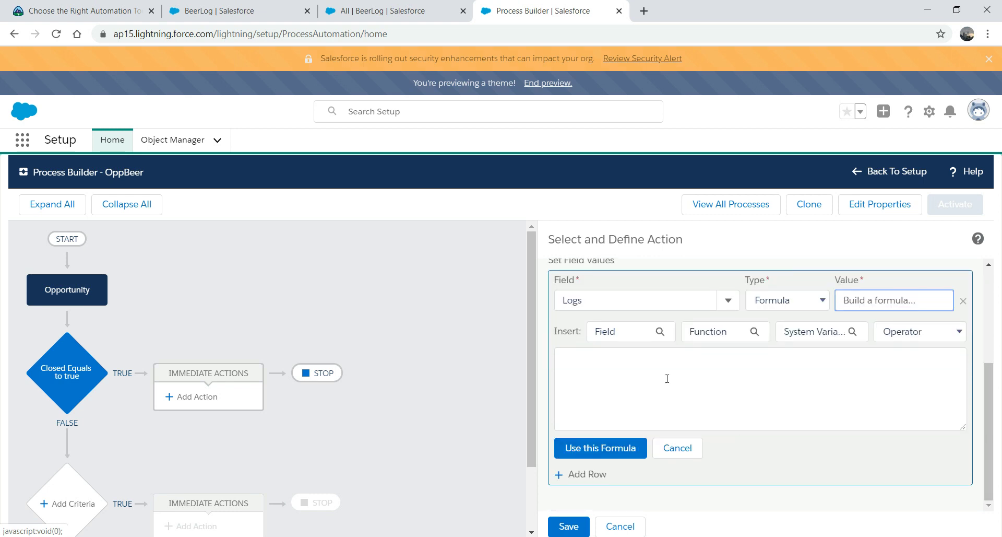
left_click(571, 371)
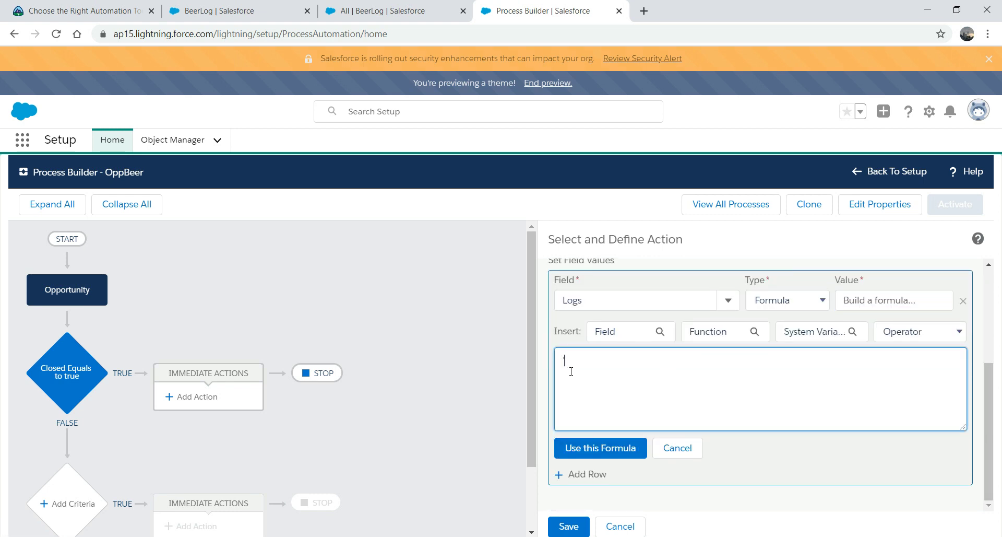
type("'Beer sold to Company")
left_click(959, 332)
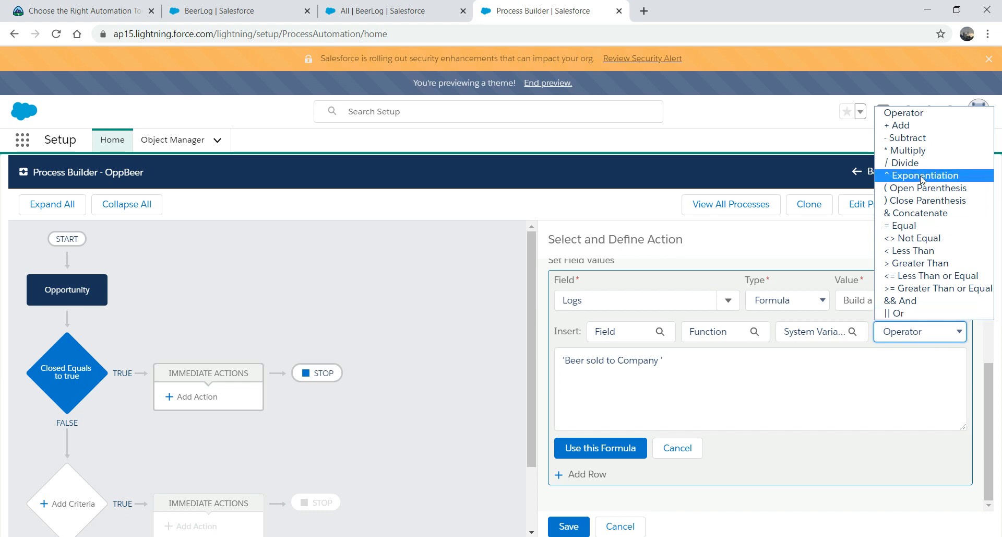
left_click(911, 213)
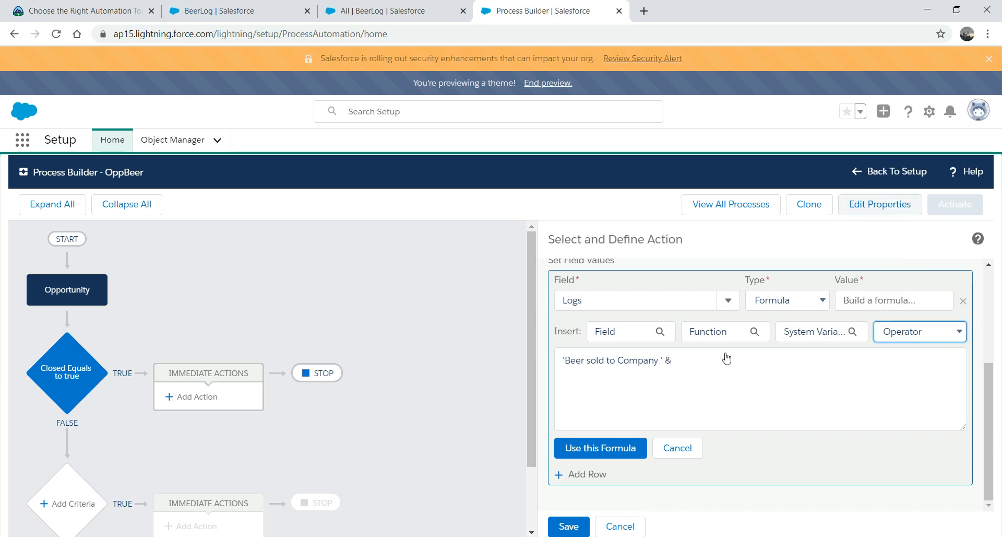
left_click(692, 362)
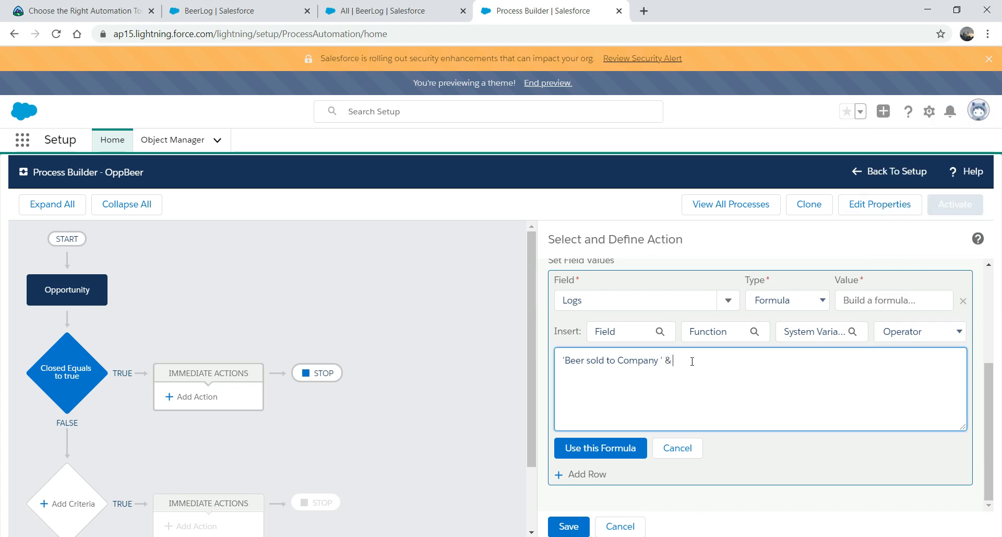
Insert the Account Name field, reached through the opportunity's Account ID, into the Logs formula
left_click(656, 339)
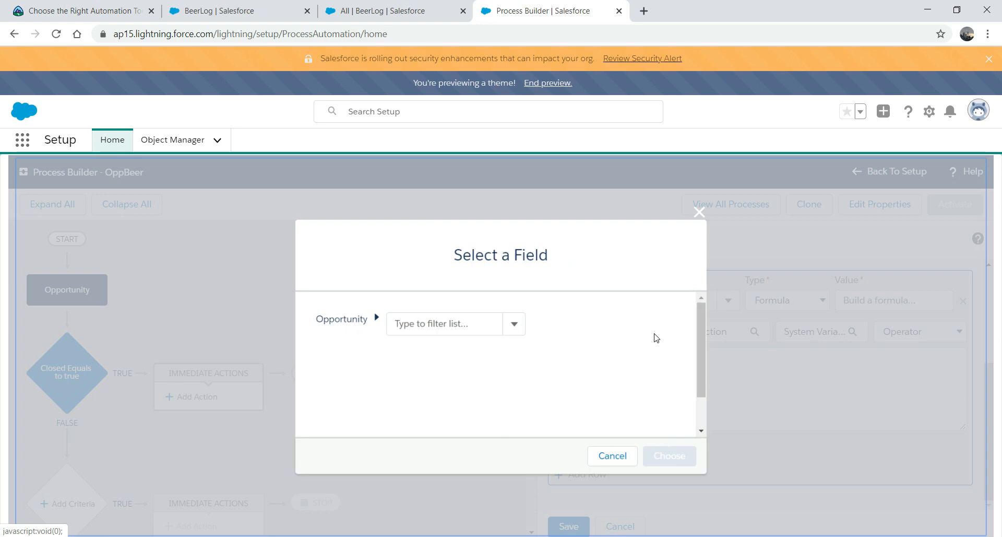
left_click(516, 327)
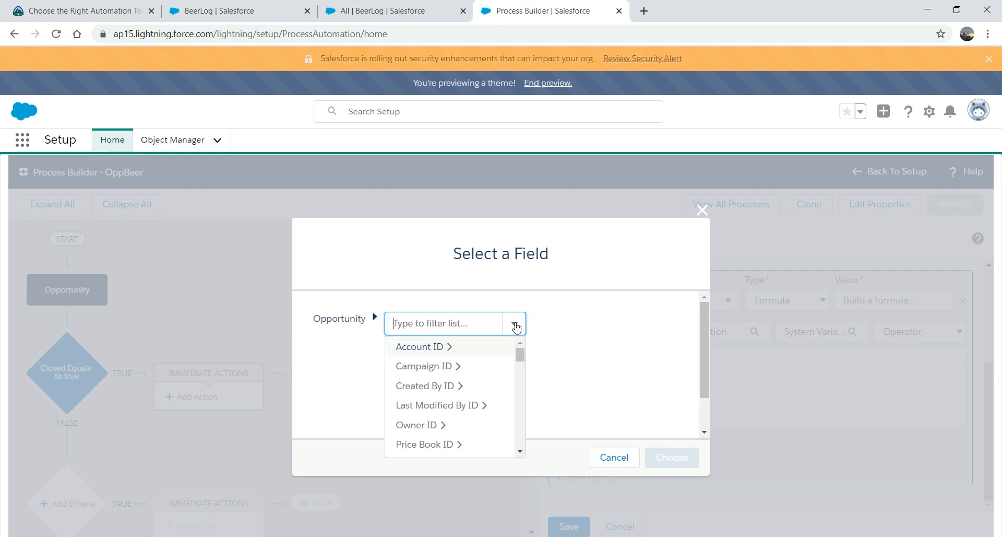
left_click(441, 346)
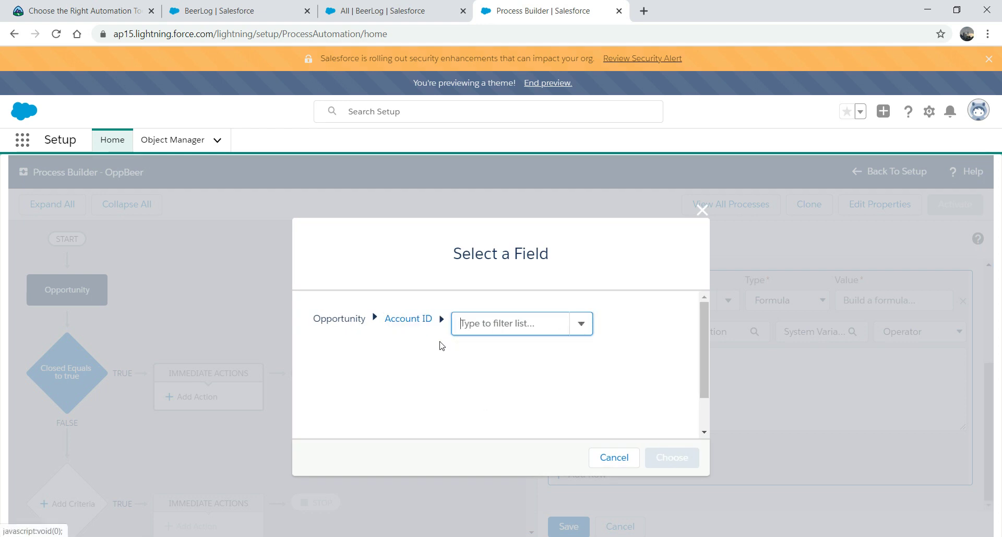
left_click(582, 327)
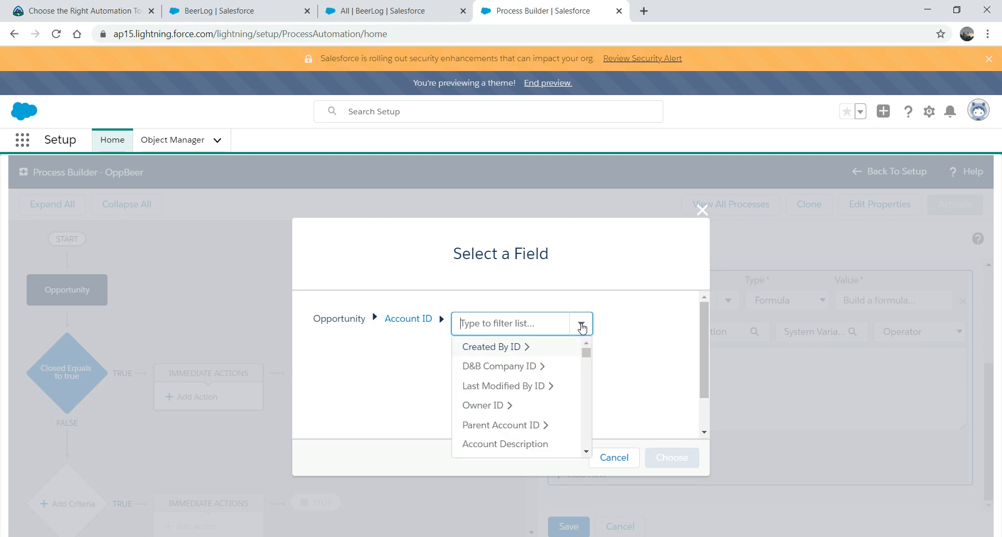
left_click(586, 452)
left_click(586, 452)
left_click(586, 452)
left_click(586, 452)
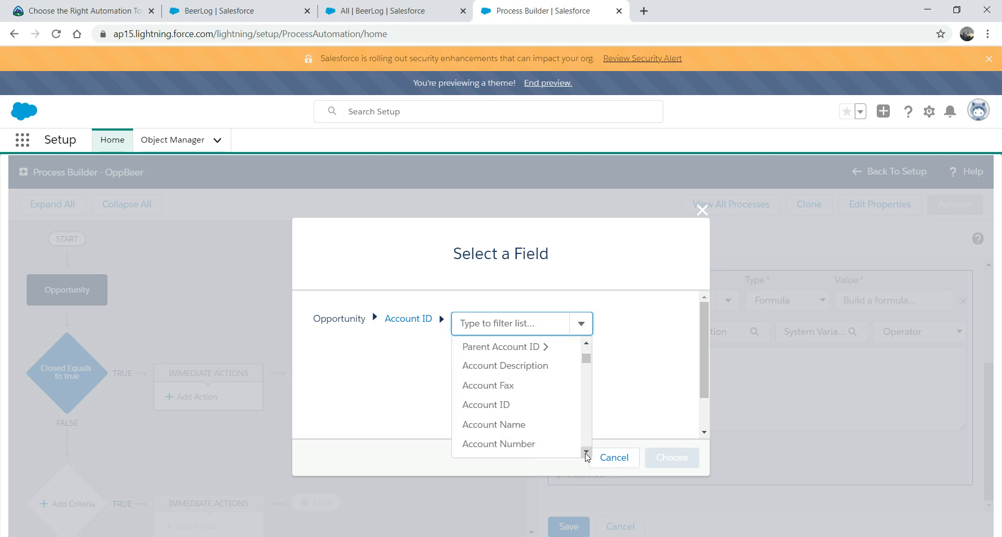
left_click(511, 425)
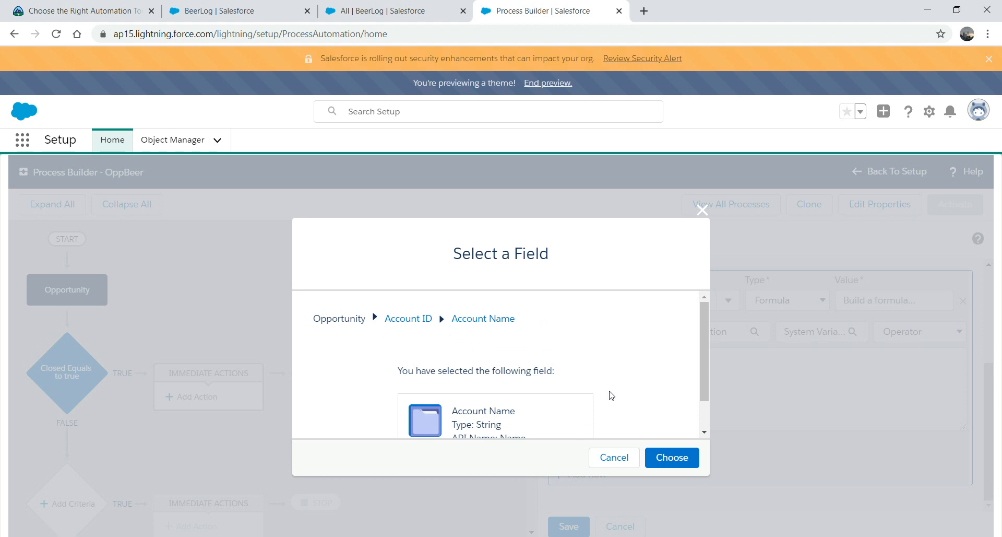
left_click(670, 463)
Append the Concatenate operator and an empty Text() function after the account name in the formula
left_click(816, 358)
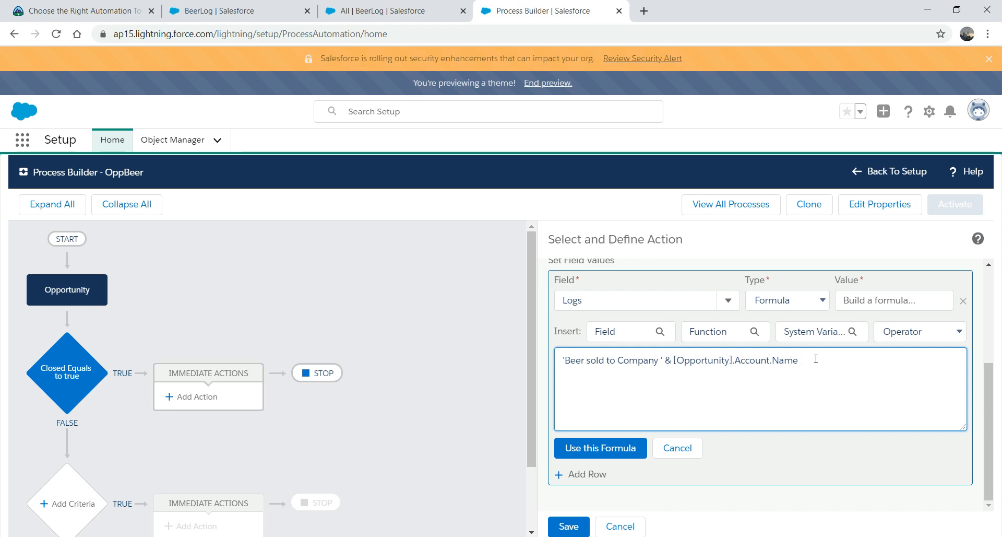
left_click(959, 333)
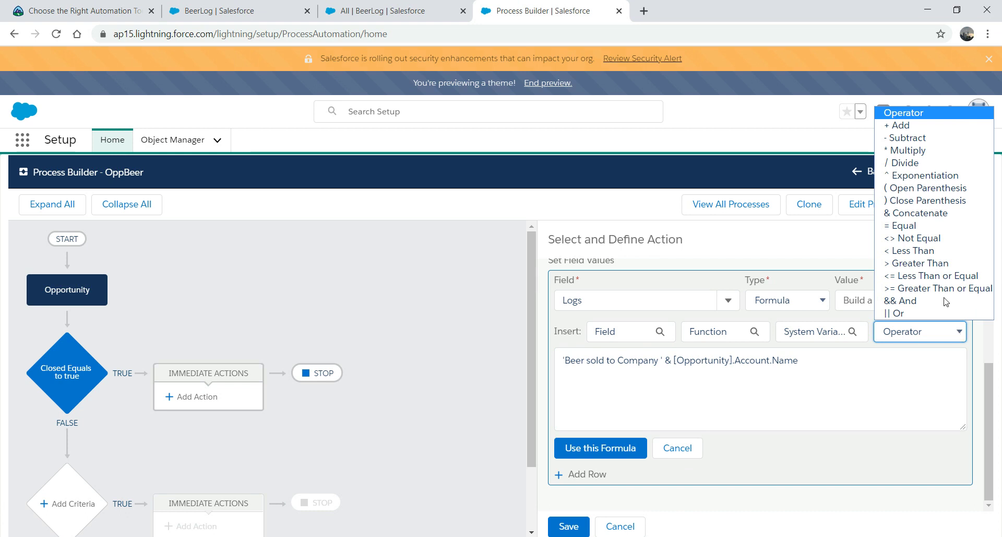
left_click(931, 213)
left_click(824, 359)
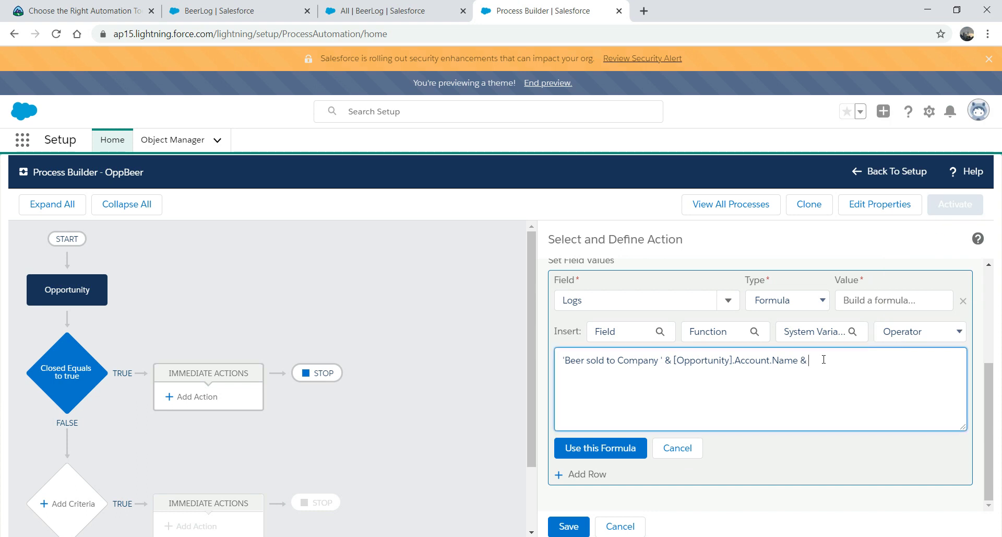
type("Text()")
key("Left")
Insert the opportunity's Amount field as the argument of the Text() function
left_click(635, 335)
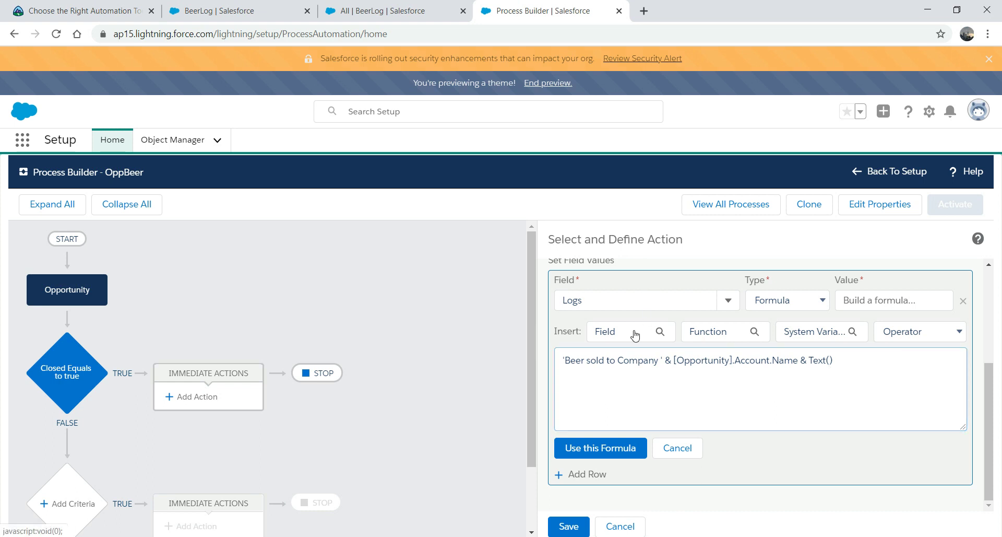
left_click(514, 326)
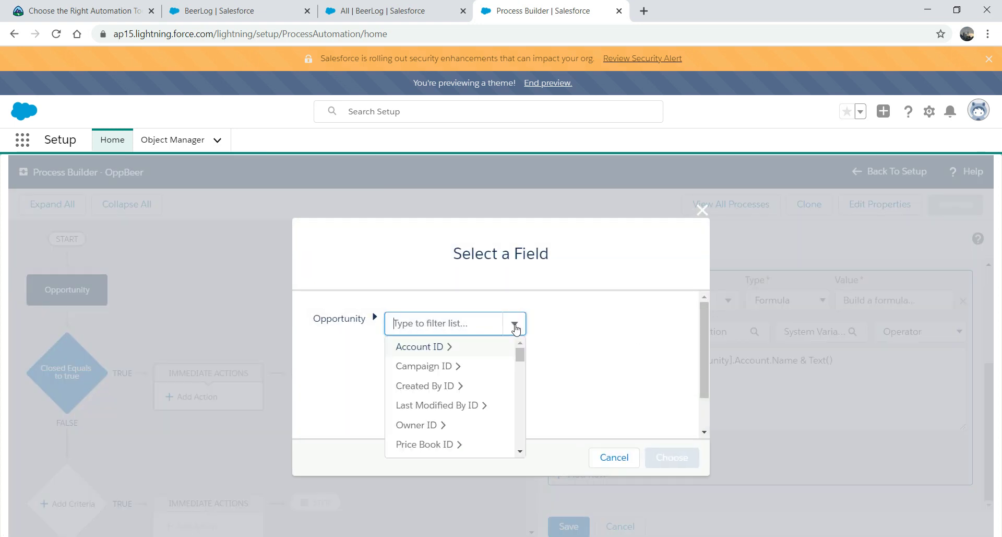
left_click(520, 451)
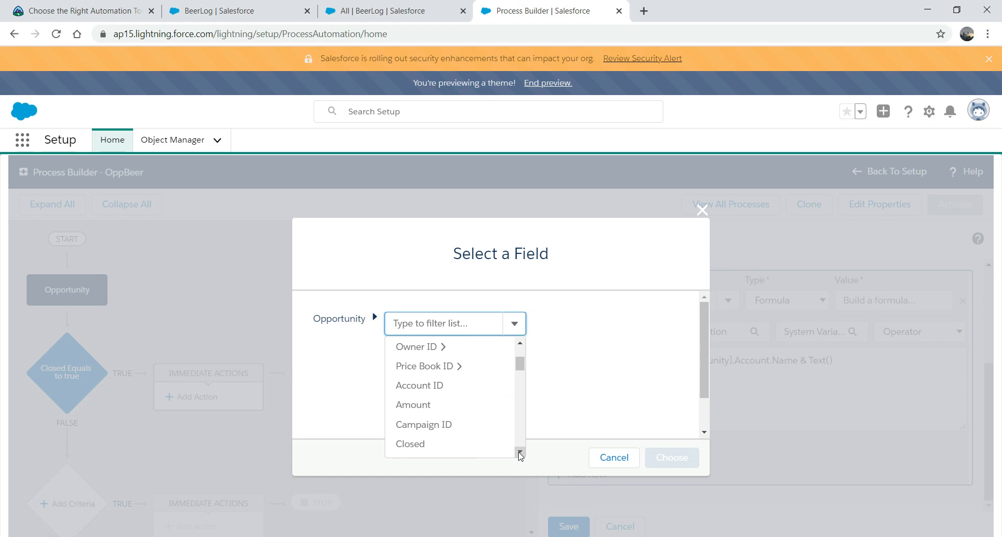
left_click(436, 405)
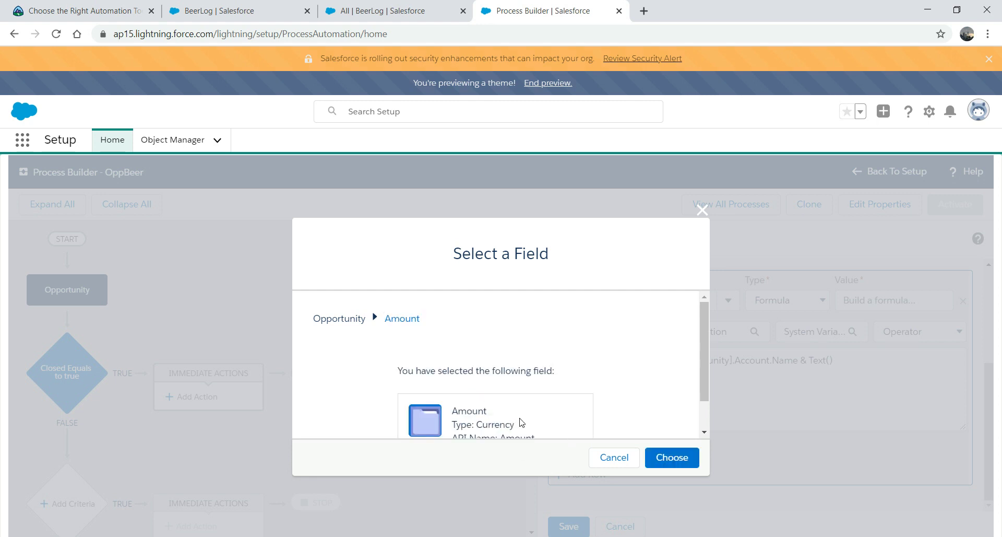
left_click(670, 457)
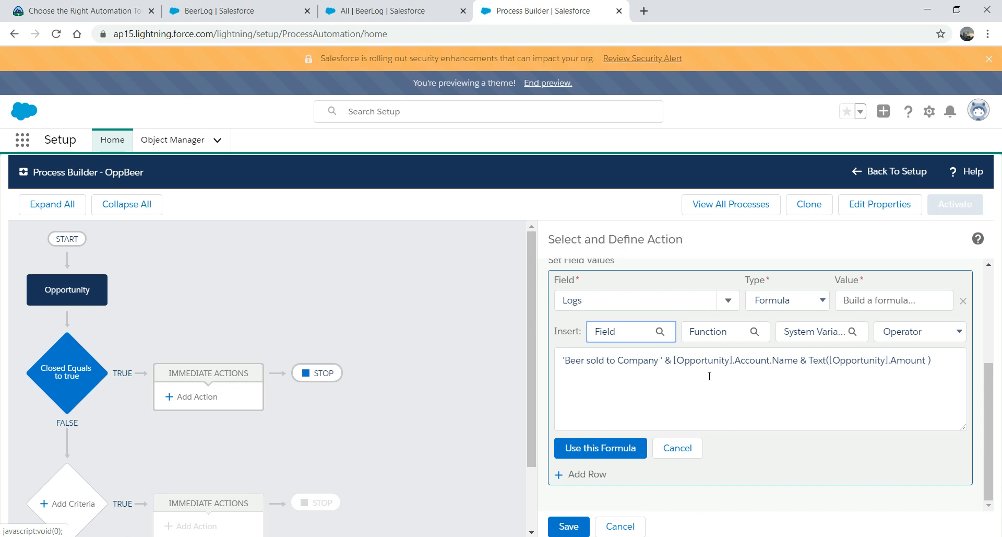
Add the text "for an amount of" and another & ahead of the Text() function in the formula
left_click(808, 364)
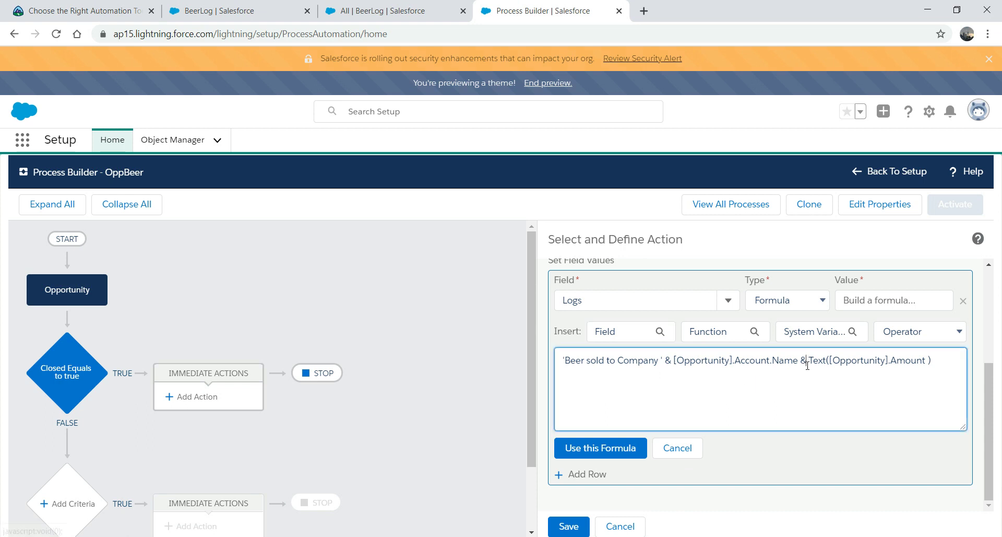
type("for an")
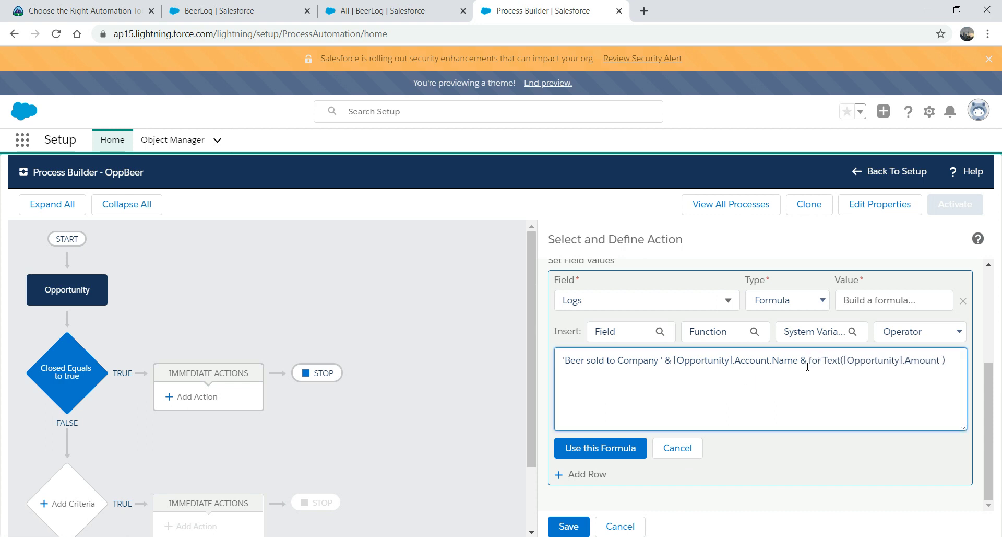
type(" amount o")
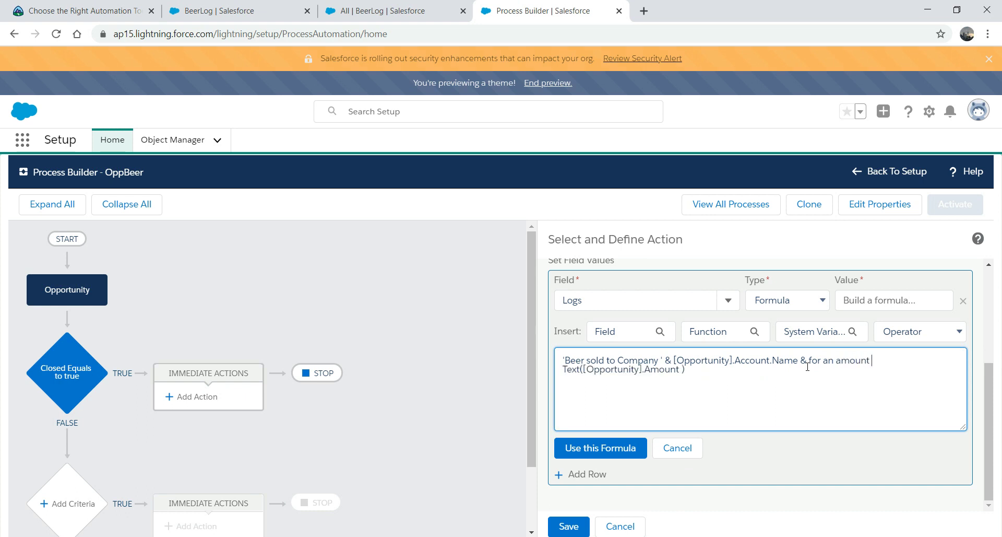
type("f  ")
type(" &")
Apply the finished formula to the Logs field and save the Beer log action
left_click(599, 444)
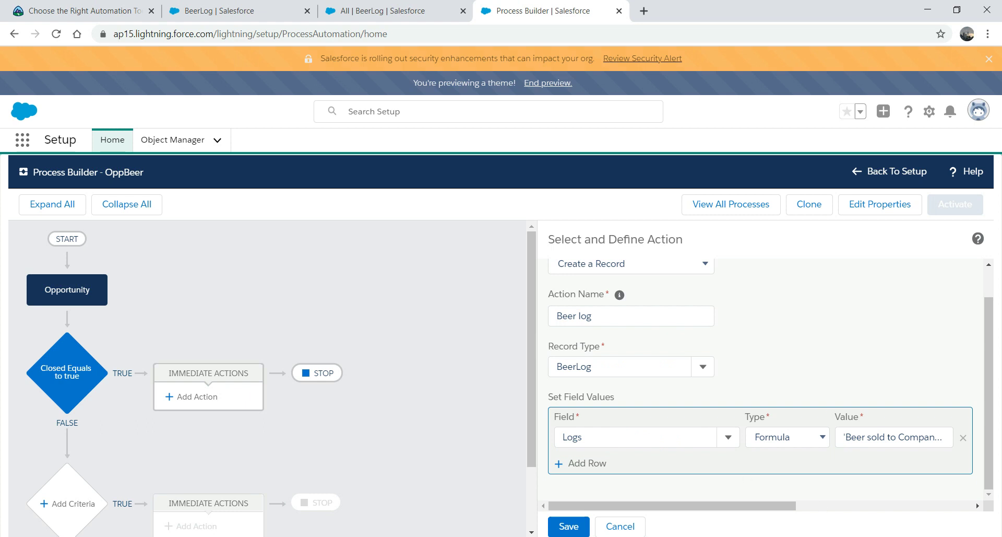
left_click(581, 528)
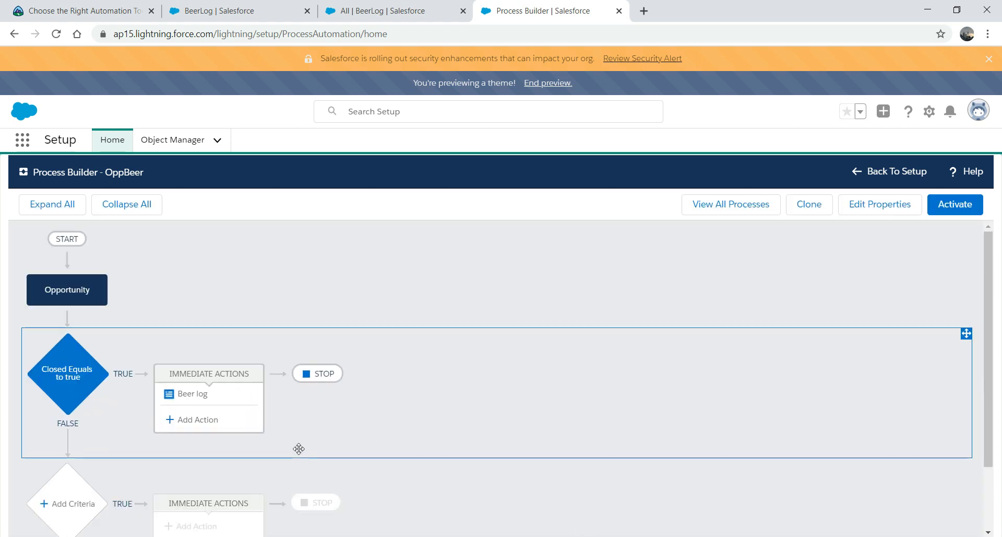
left_click(211, 419)
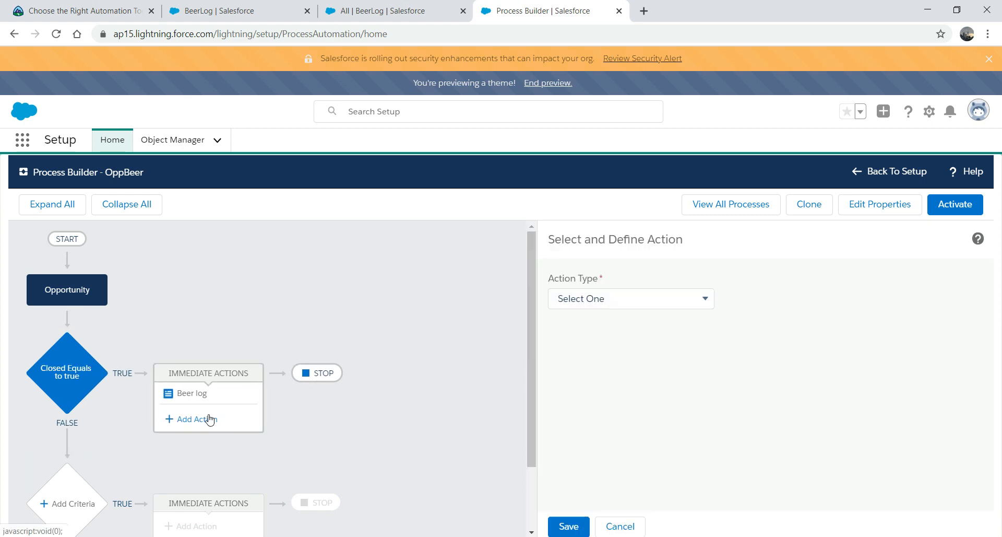
left_click(623, 527)
scroll(531, 404, "down", 2)
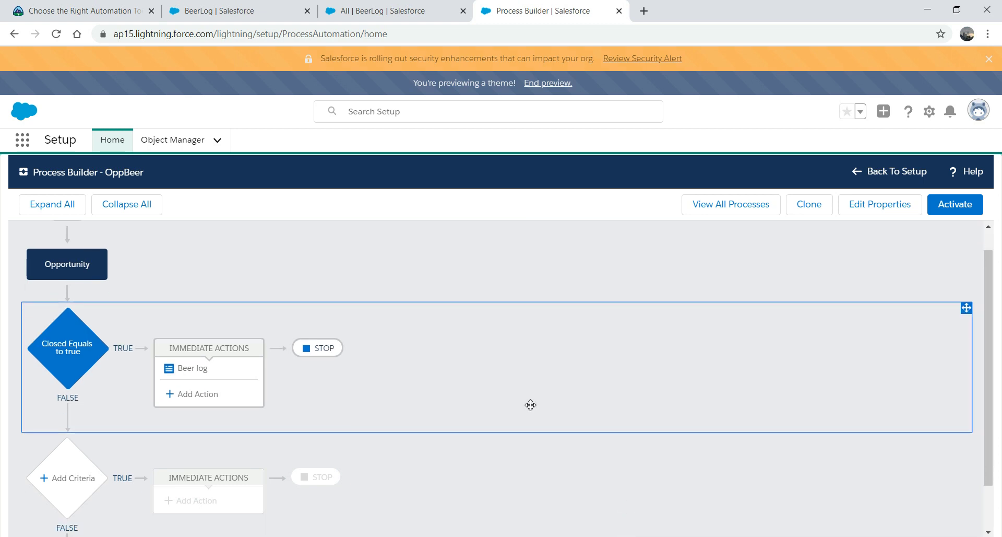
scroll(533, 409, "up", 2)
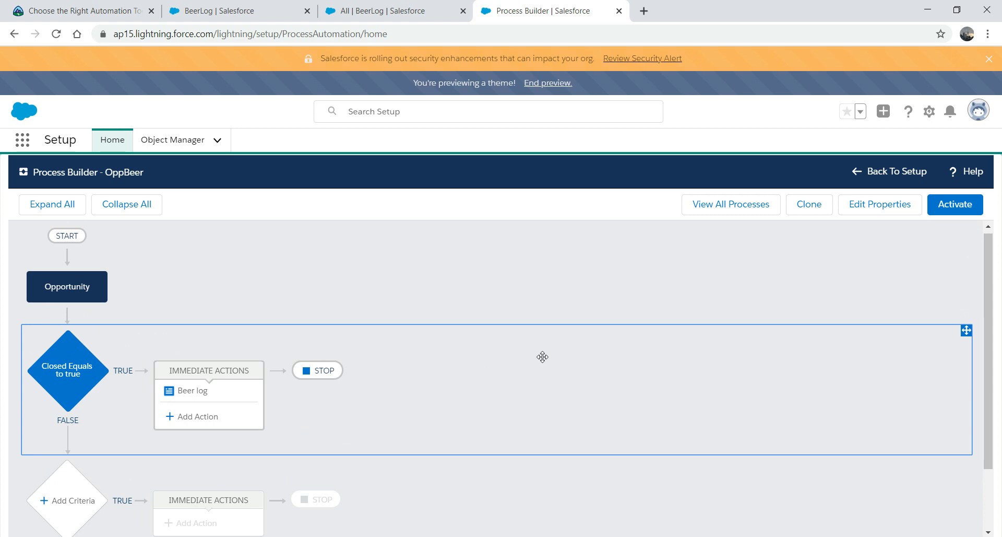
scroll(543, 357, "down", 1)
scroll(543, 357, "up", 1)
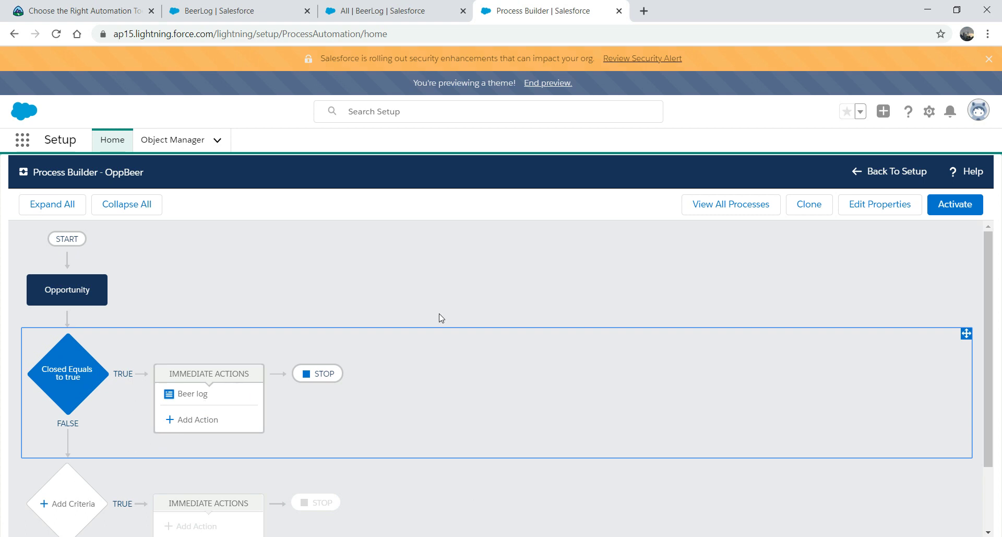
Activate the OppBeer process and confirm the activation
left_click(956, 204)
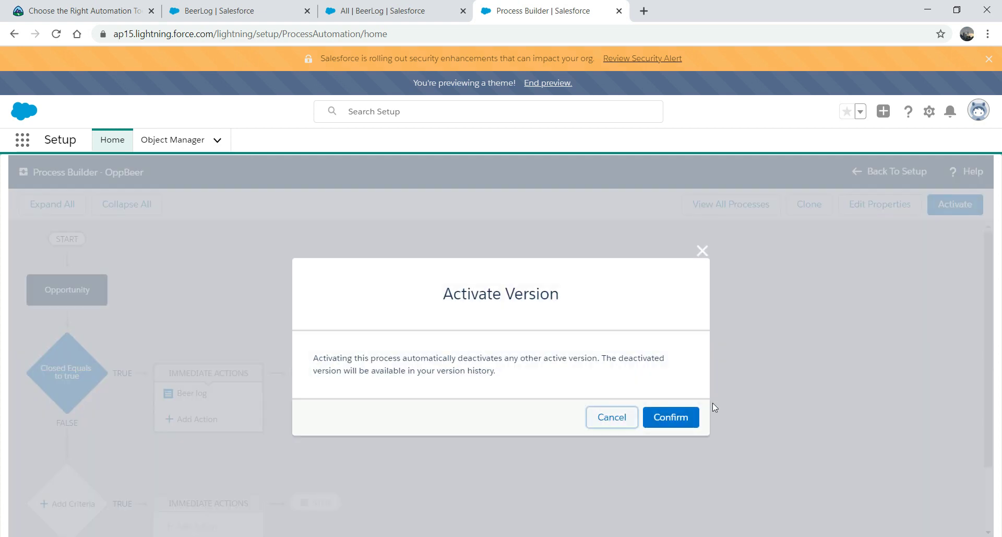
left_click(680, 427)
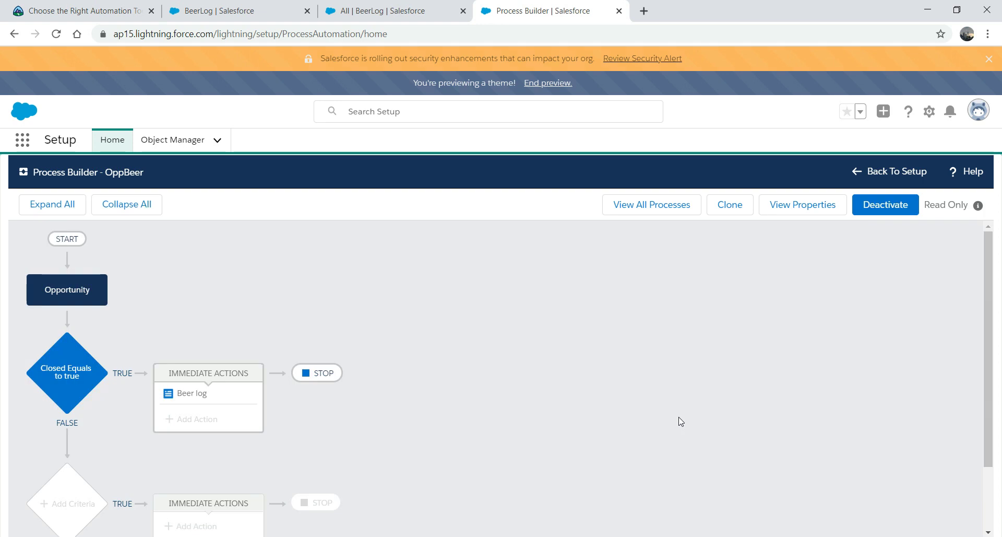
Return to Setup, find Process Builder by searching for "proce", and expand the OppBeer process to check its versions
left_click(876, 175)
left_click(58, 176)
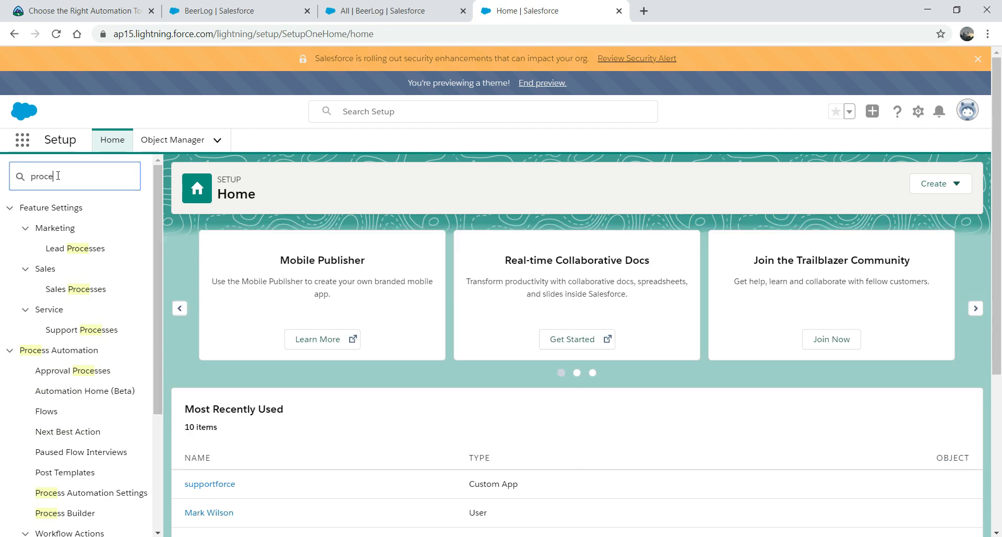
left_click(80, 516)
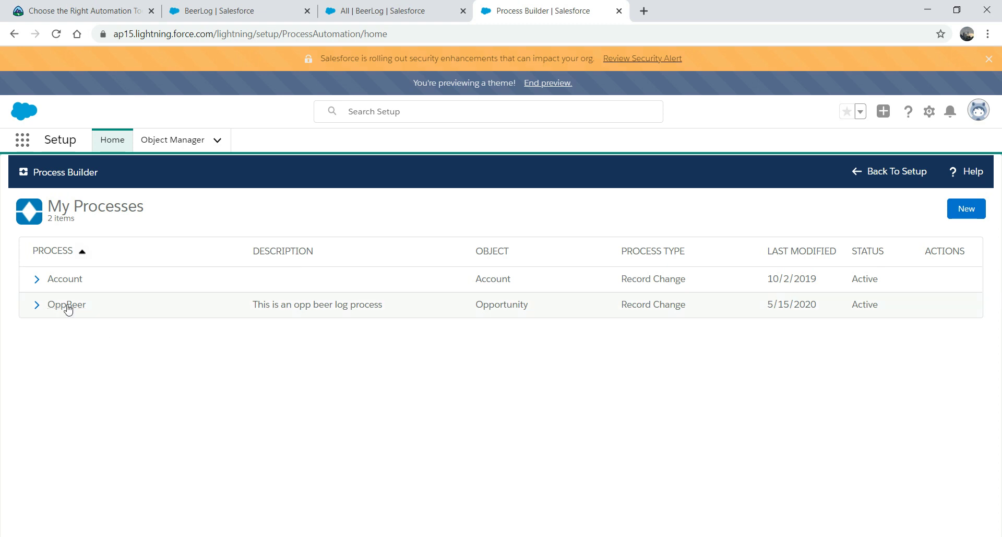
left_click(37, 306)
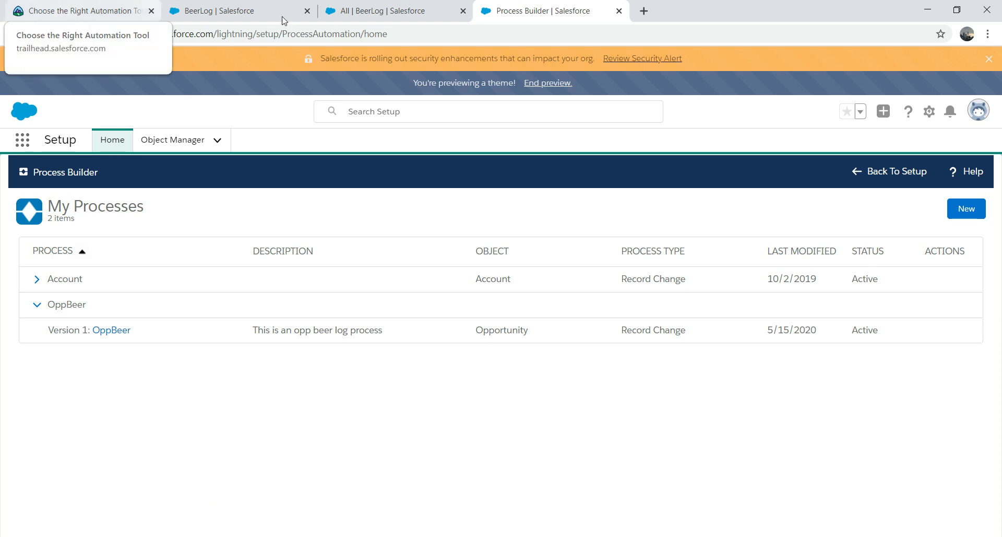
Go to the Opportunities list and open the Lager beer opportunity
left_click(259, 10)
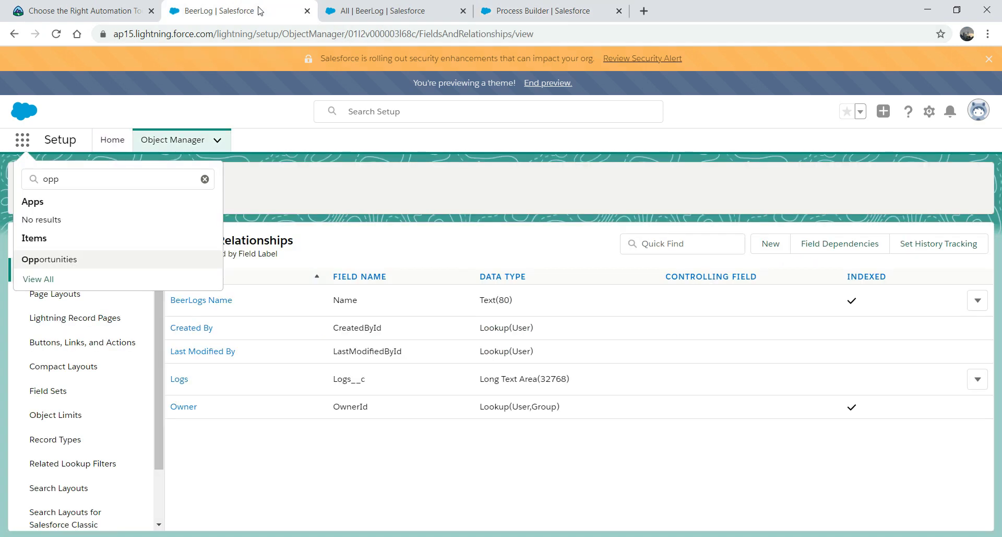
left_click(76, 259)
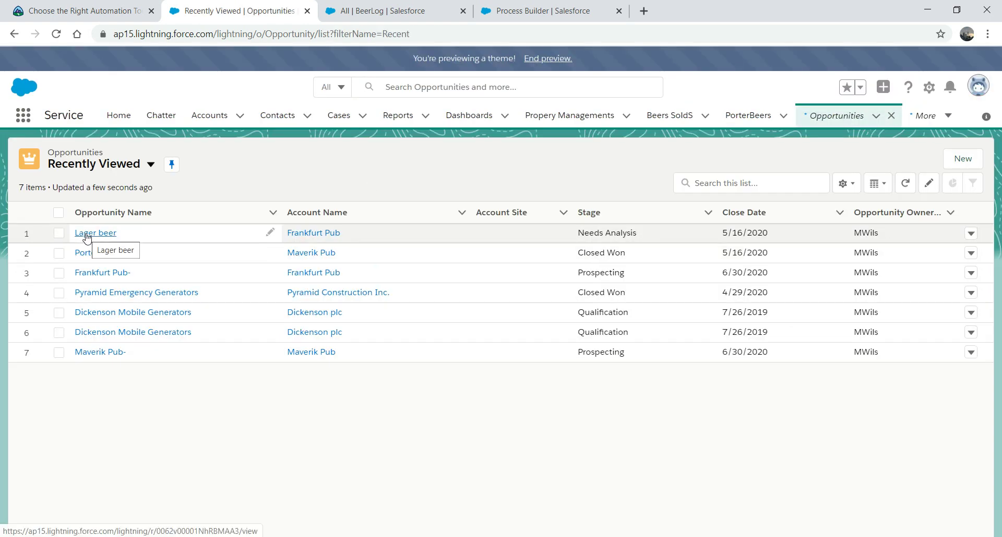
left_click(86, 234)
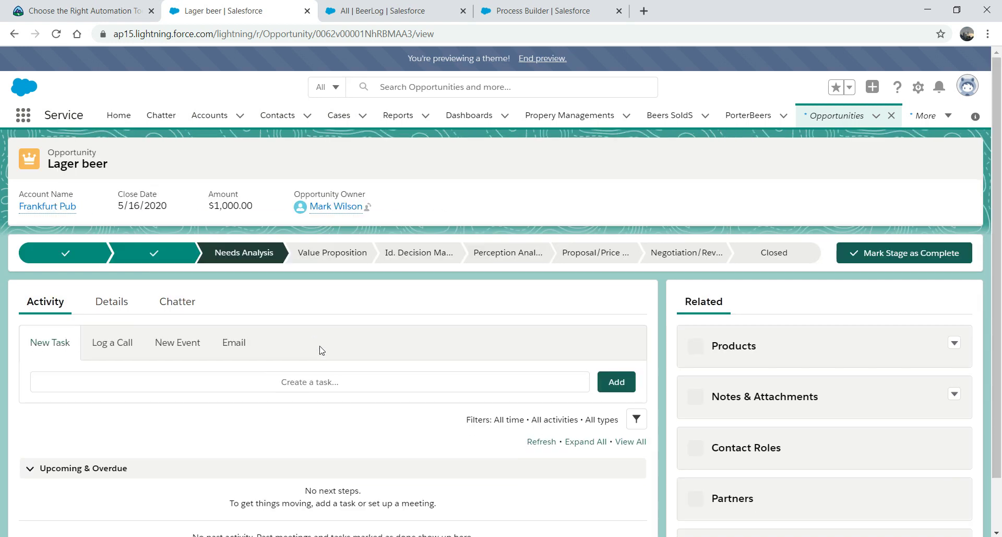
Reload the BeerLog list and choose the All list view to check for existing records
left_click(373, 12)
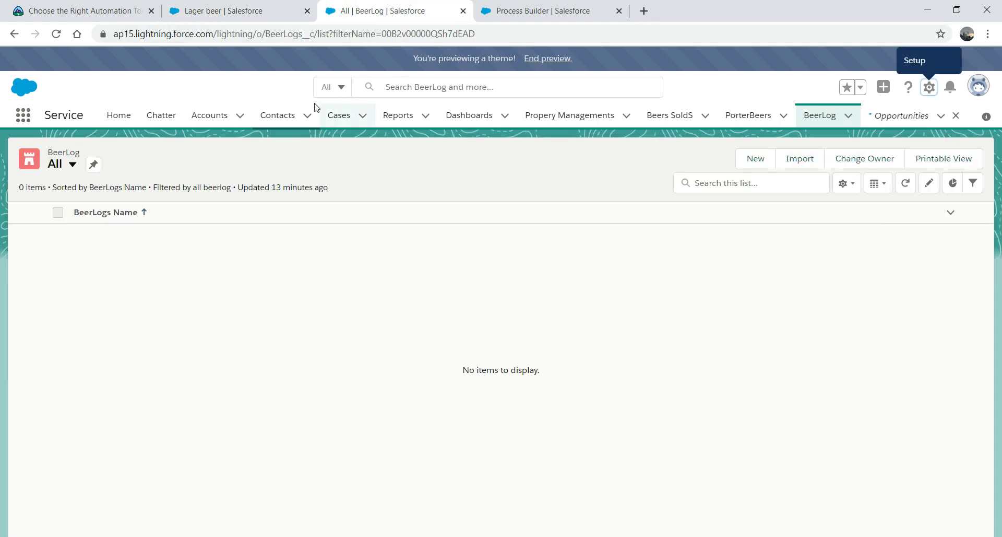
left_click(365, 37)
key("Return")
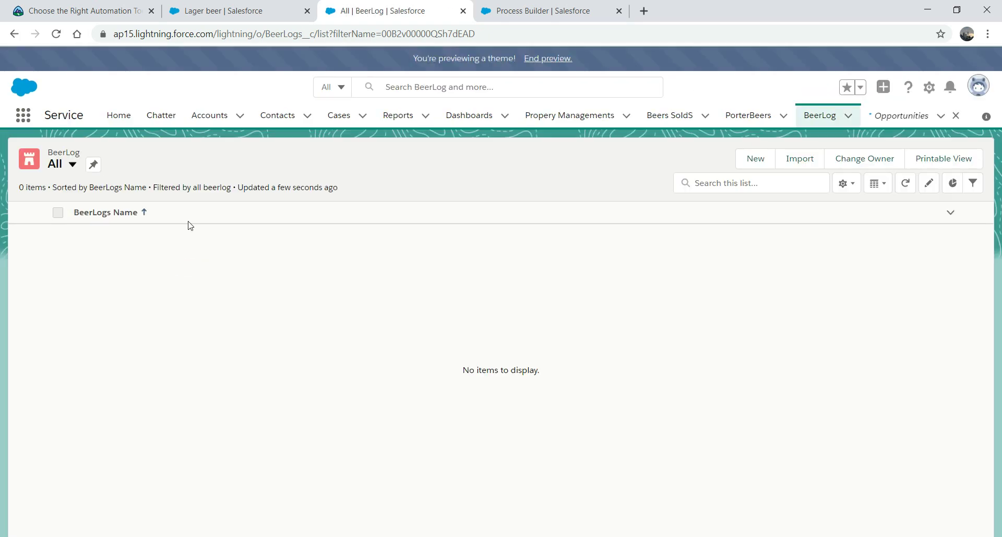
left_click(73, 164)
left_click(77, 214)
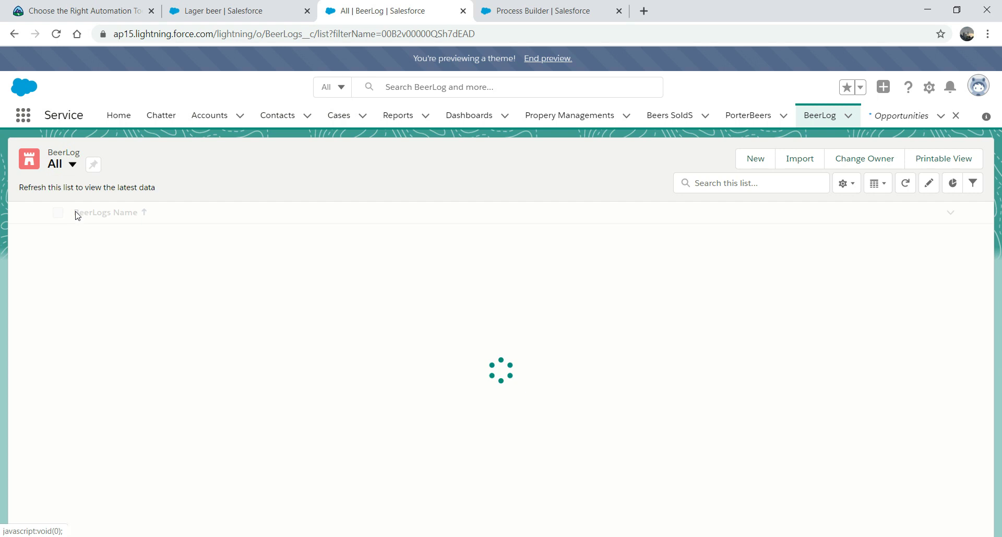
Close the Lager beer opportunity with the stage Closed Won and save it
left_click(210, 10)
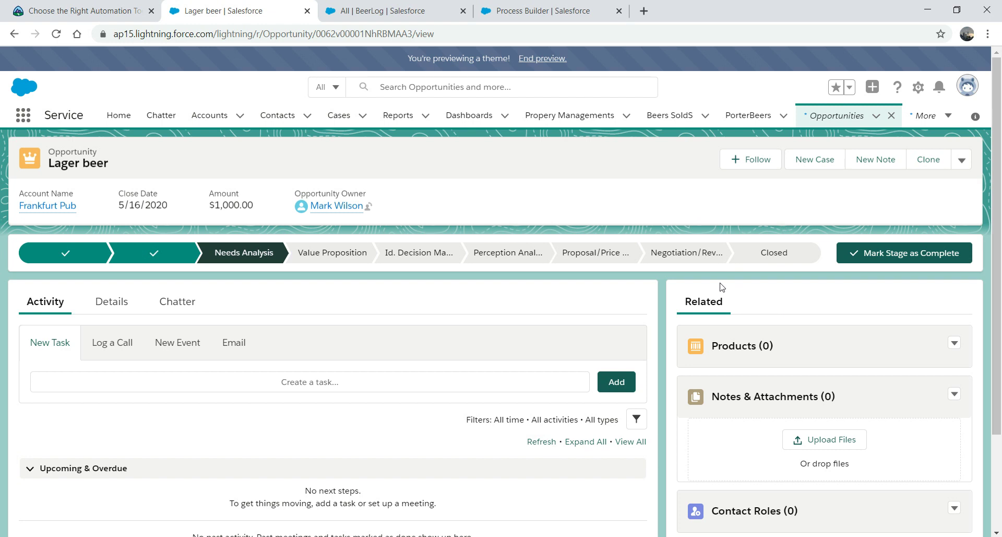
left_click(775, 255)
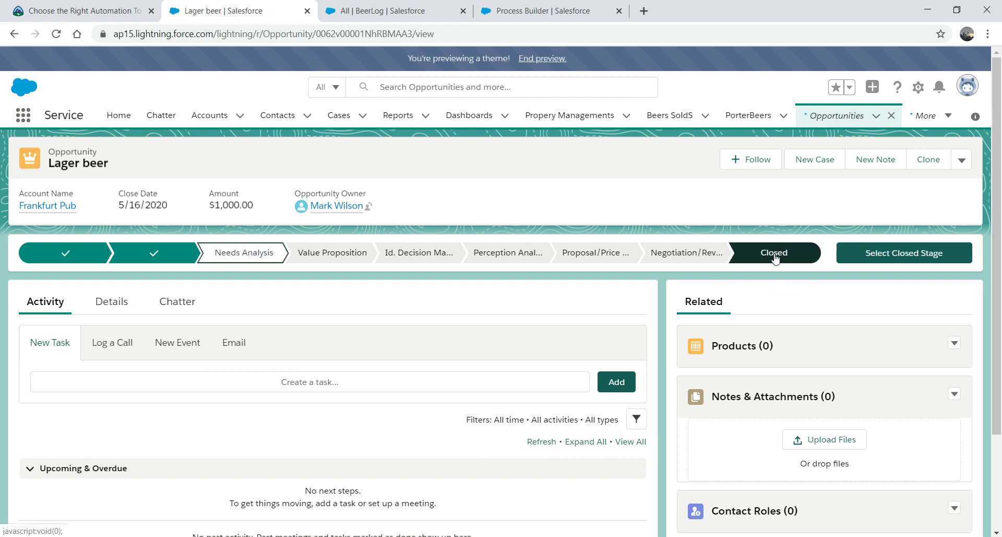
left_click(885, 251)
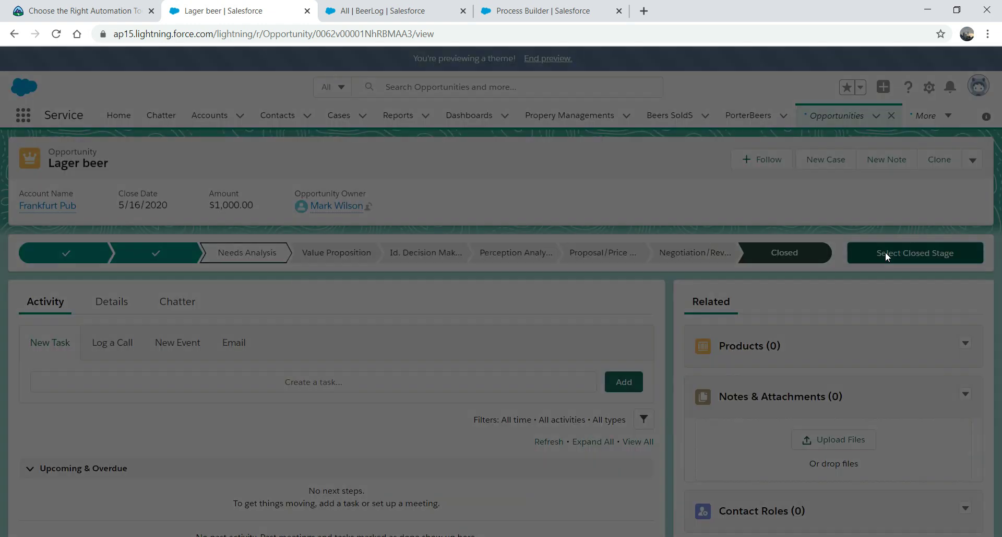
left_click(679, 301)
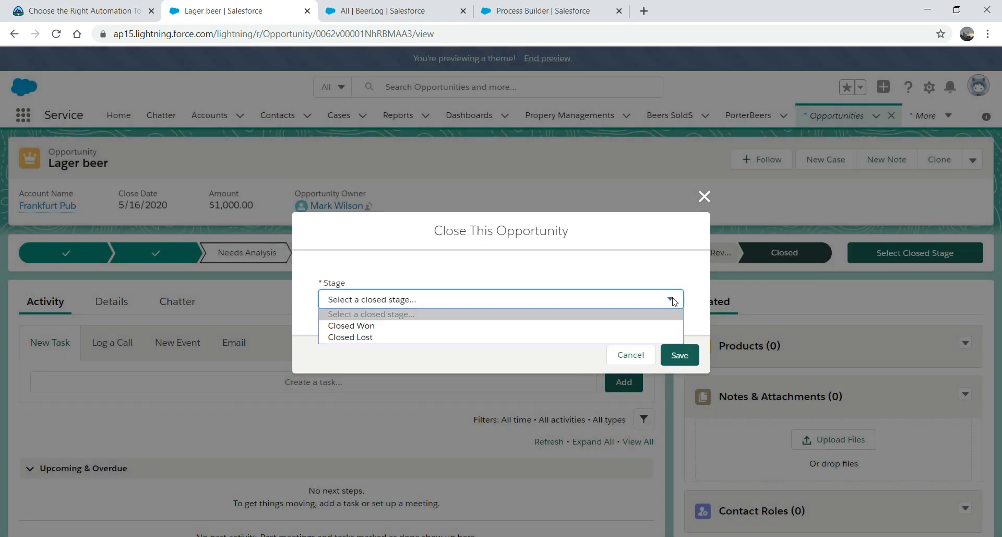
left_click(546, 326)
left_click(678, 354)
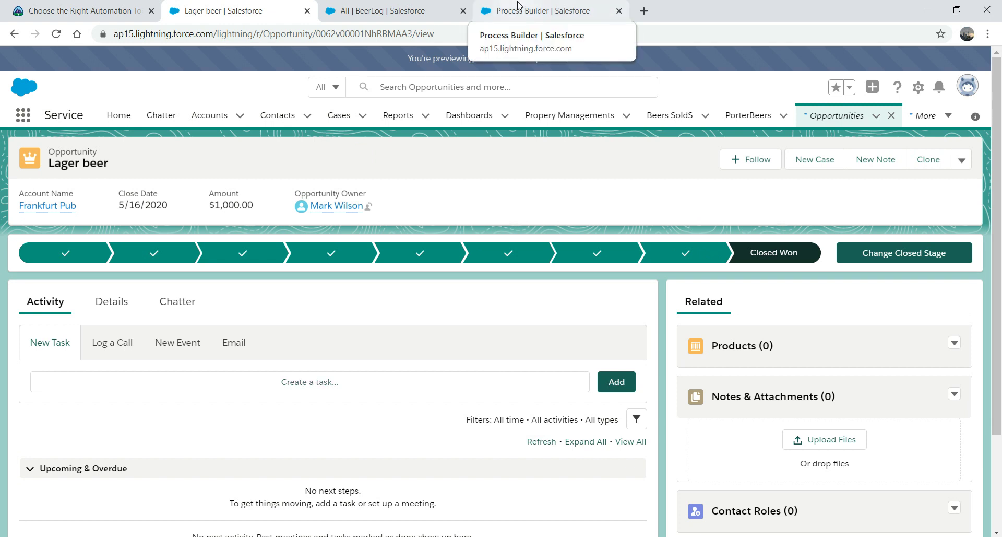
Reload the BeerLog list and open the record in it to examine its Logs value
left_click(396, 13)
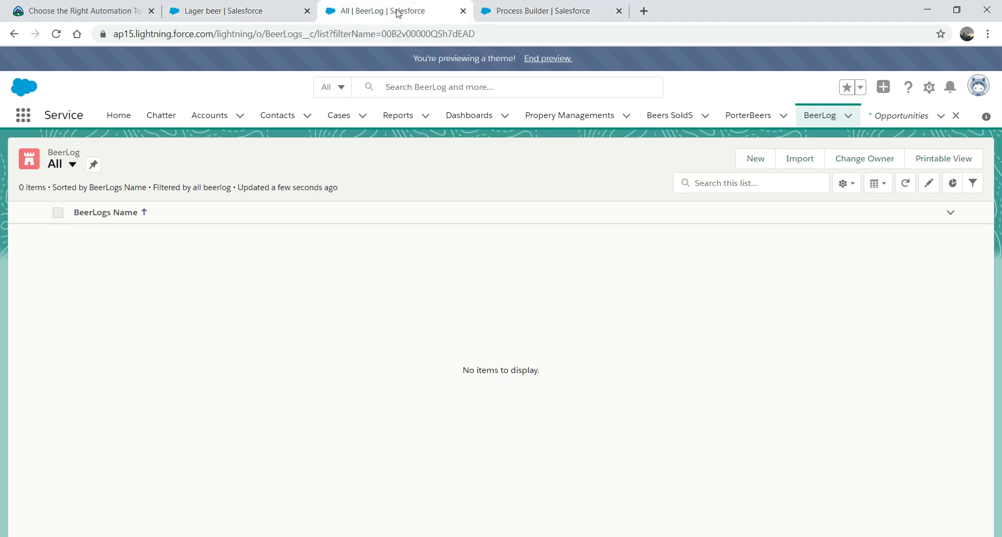
left_click(386, 35)
key("Return")
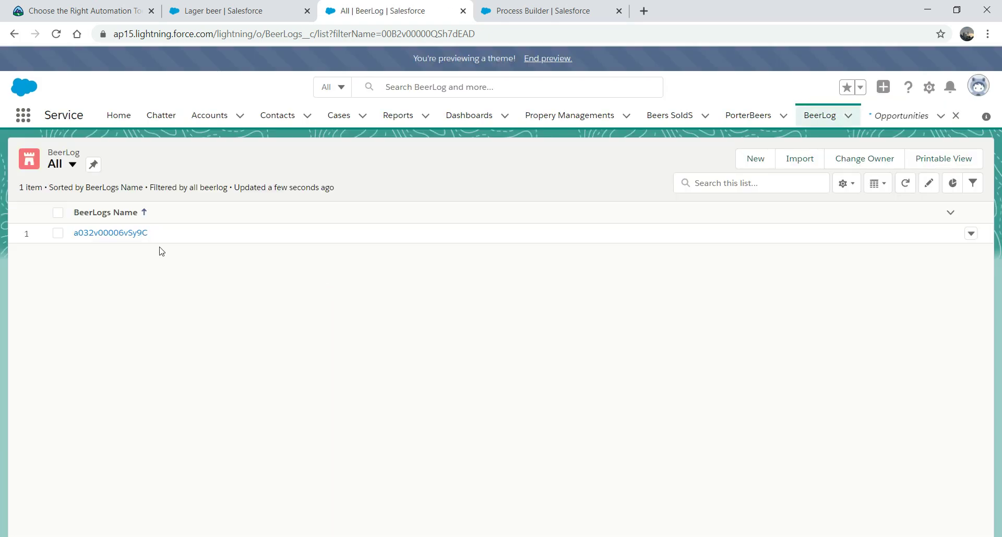
left_click(128, 233)
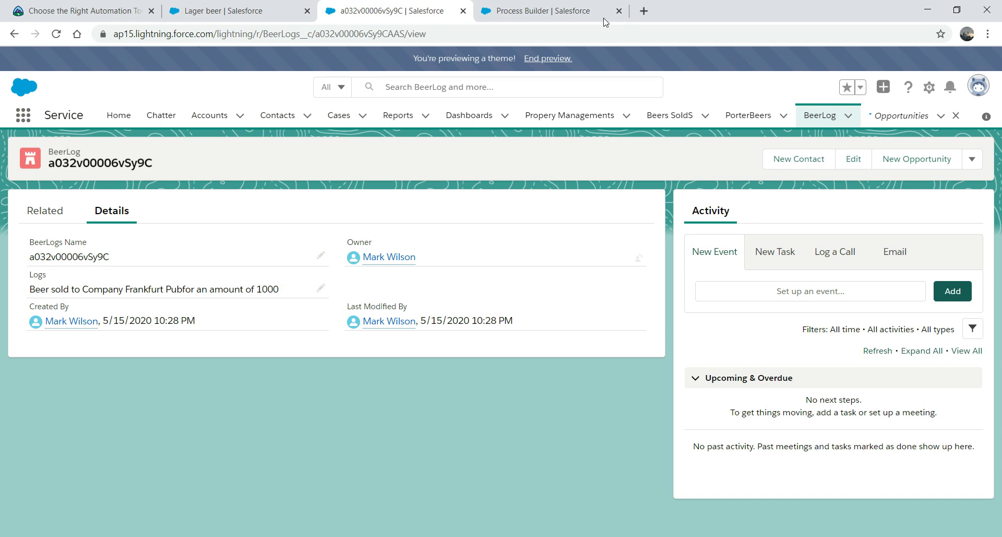
Find Flows in Setup by searching for "flow" and create a new flow of the type Screen Flow
left_click(216, 6)
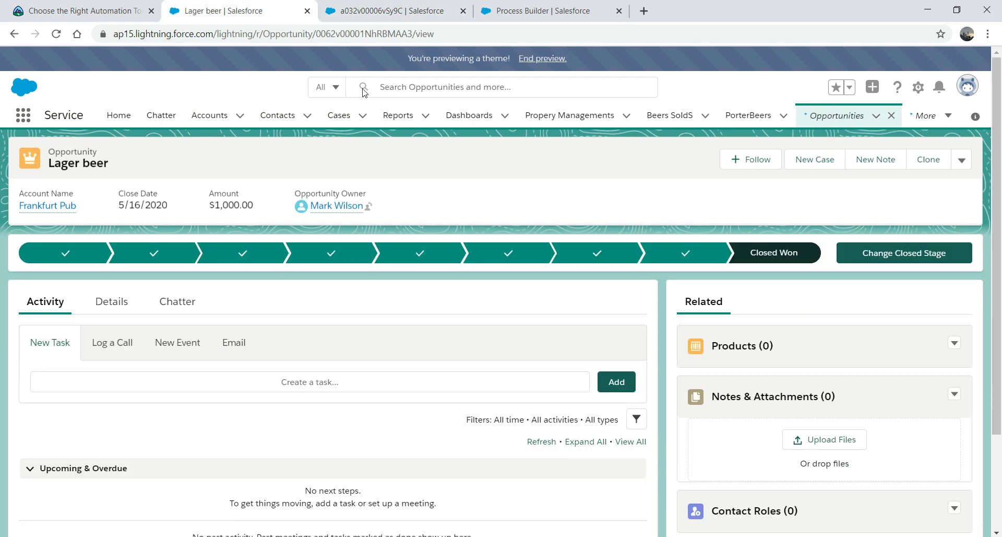
left_click(919, 87)
left_click(867, 128)
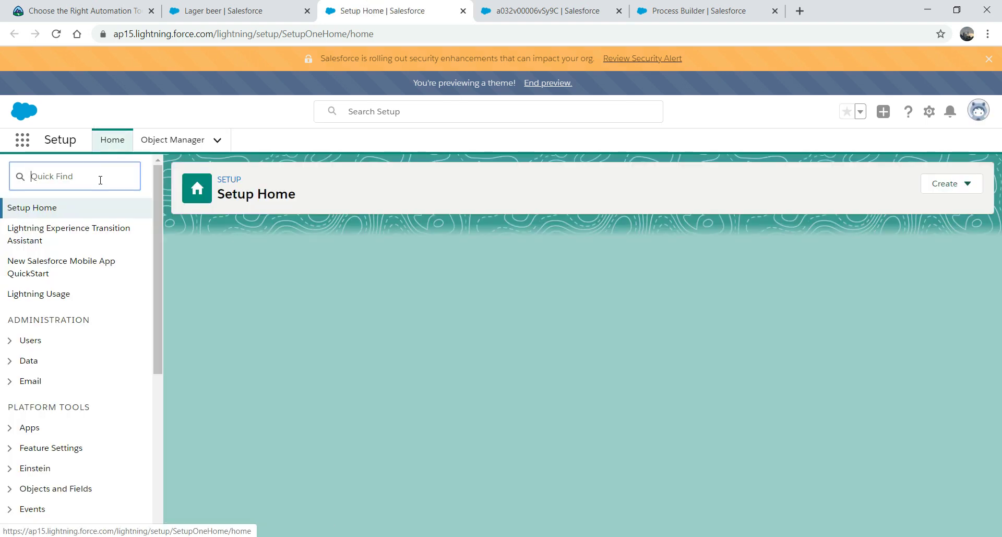
type("flow")
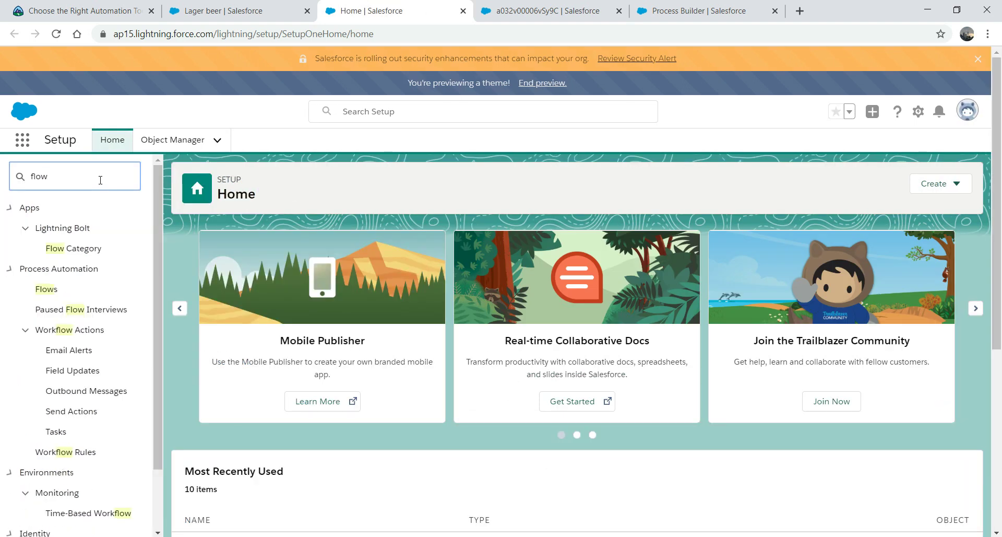
left_click(174, 161)
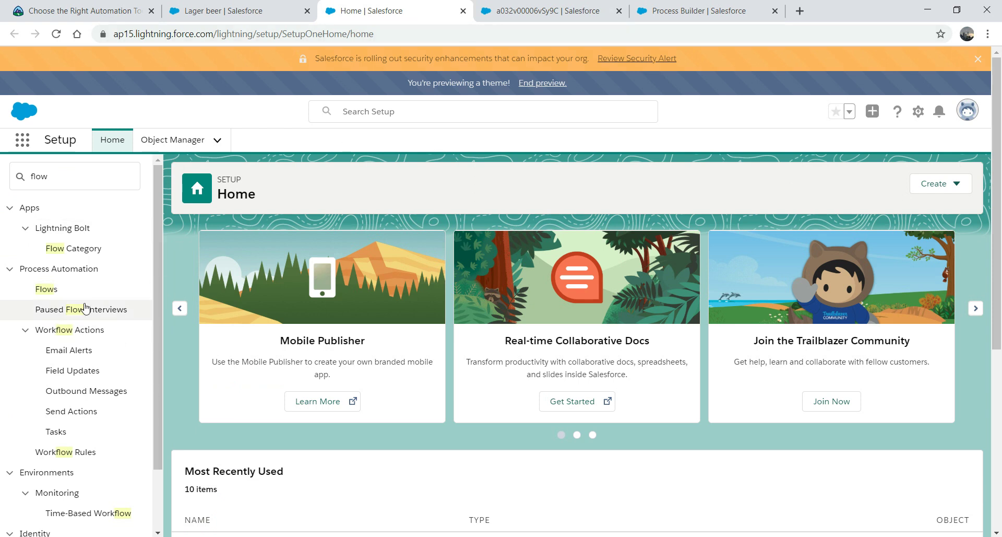
left_click(50, 289)
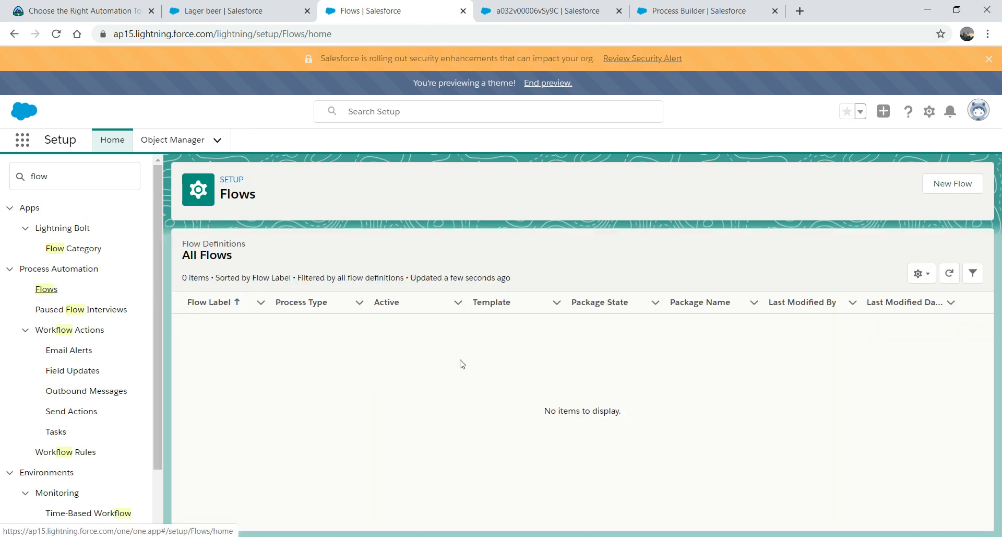
left_click(950, 181)
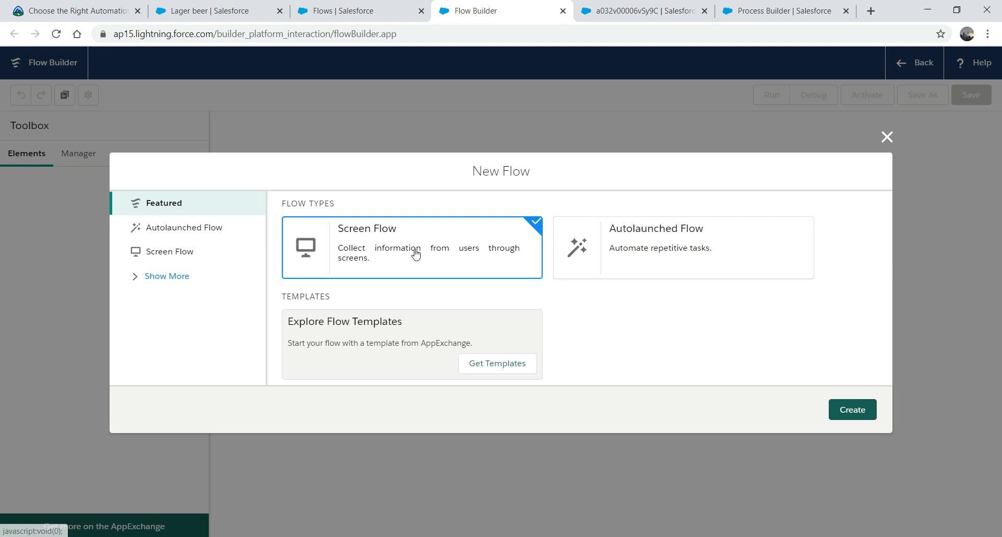
left_click(858, 416)
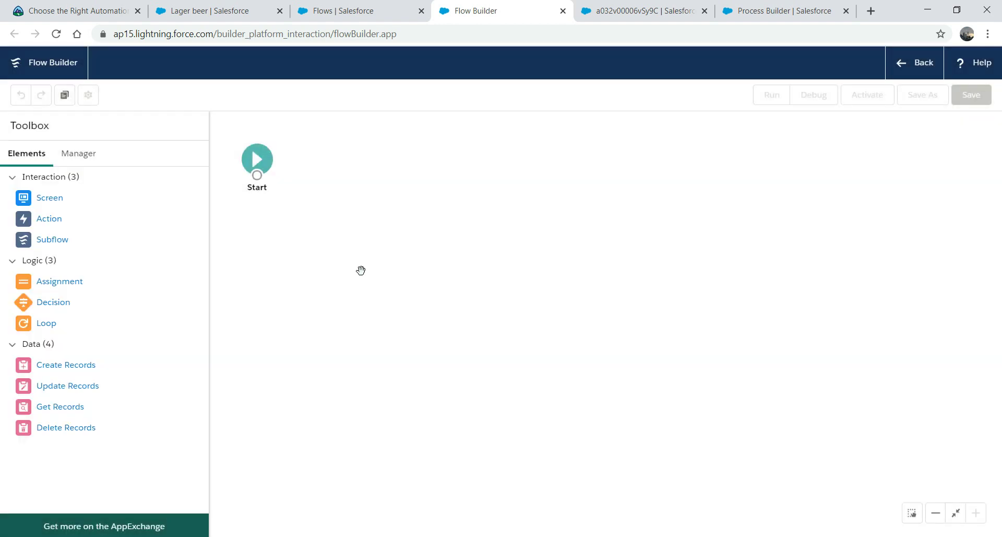